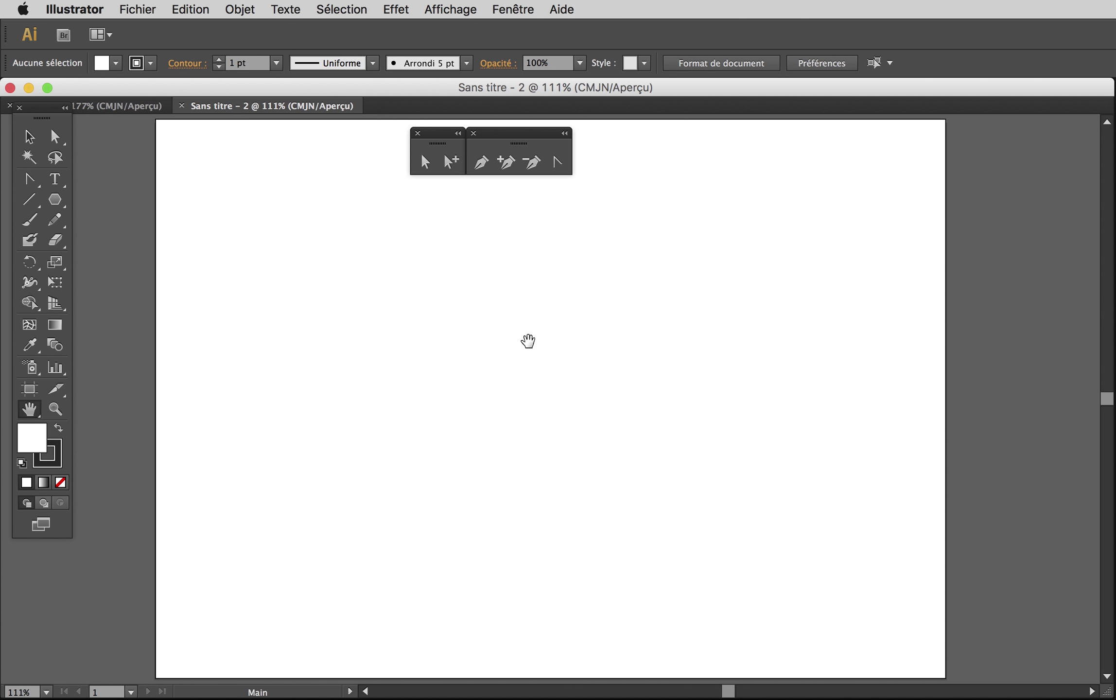
- Close the two torn-off floating tool panels
drag(437, 144, 376, 138)
click(374, 133)
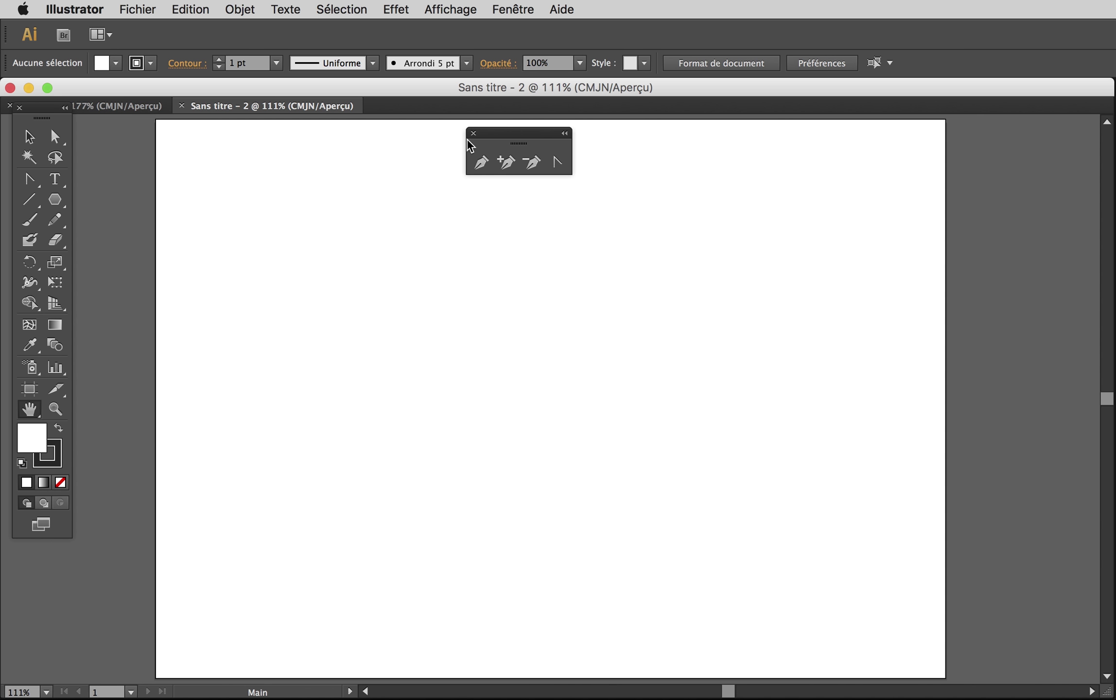
click(473, 133)
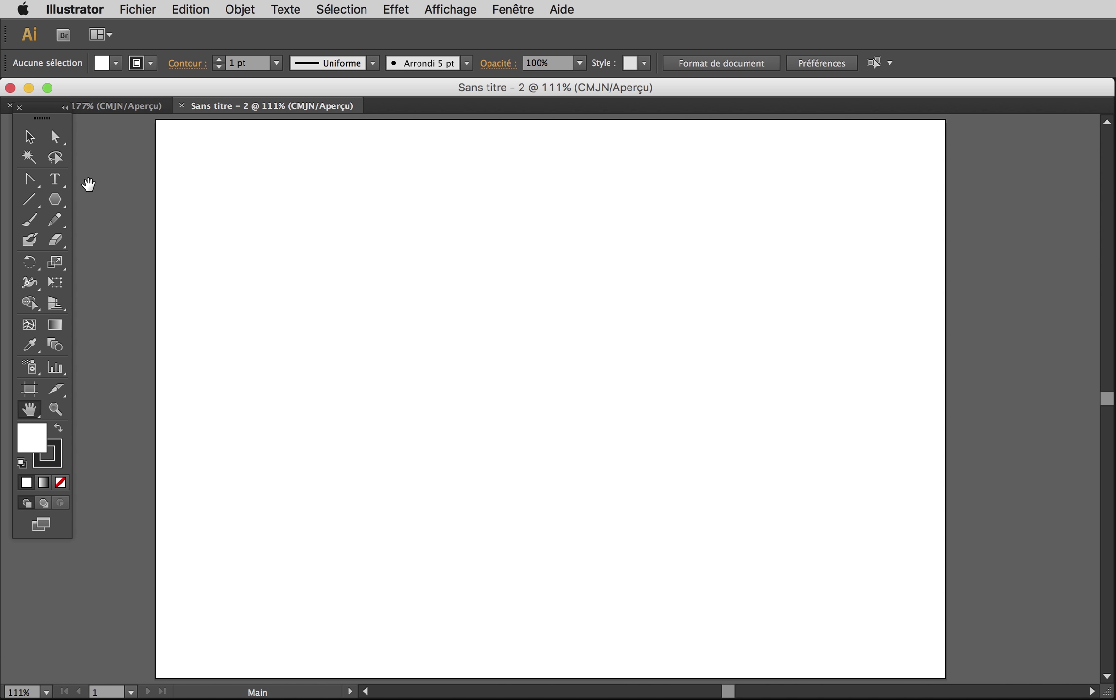
- Reset the workspace from the Fenêtre menu and float a two-column toolbox beside the page
click(514, 9)
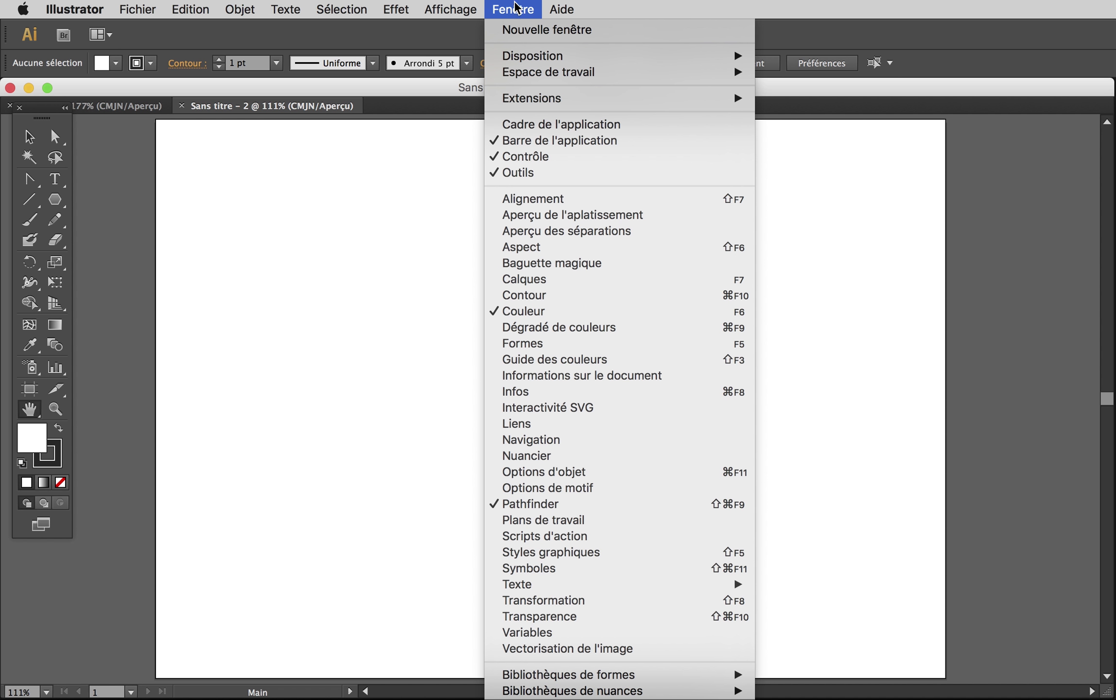
mouse_move(548, 71)
click(820, 239)
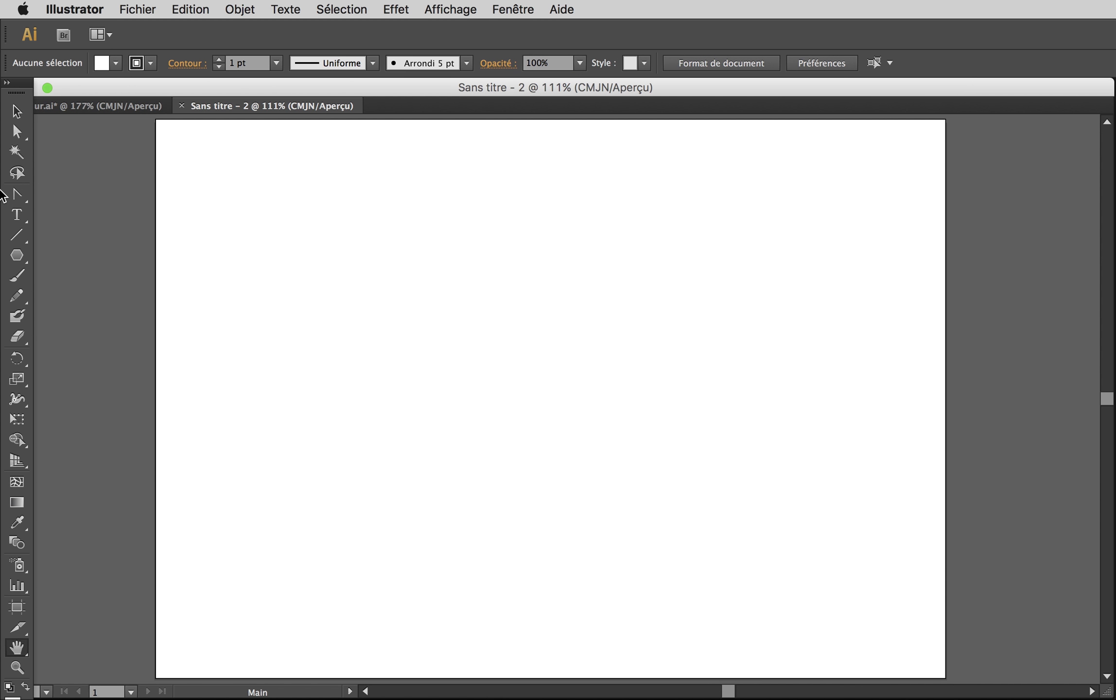
click(7, 82)
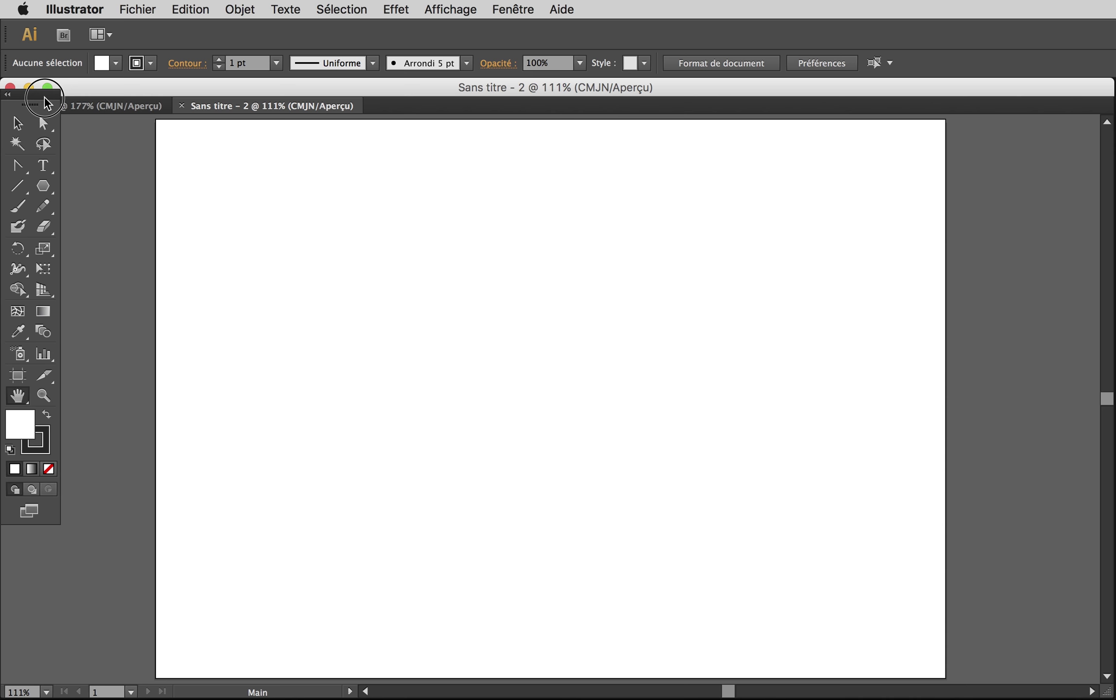
drag(19, 88, 33, 138)
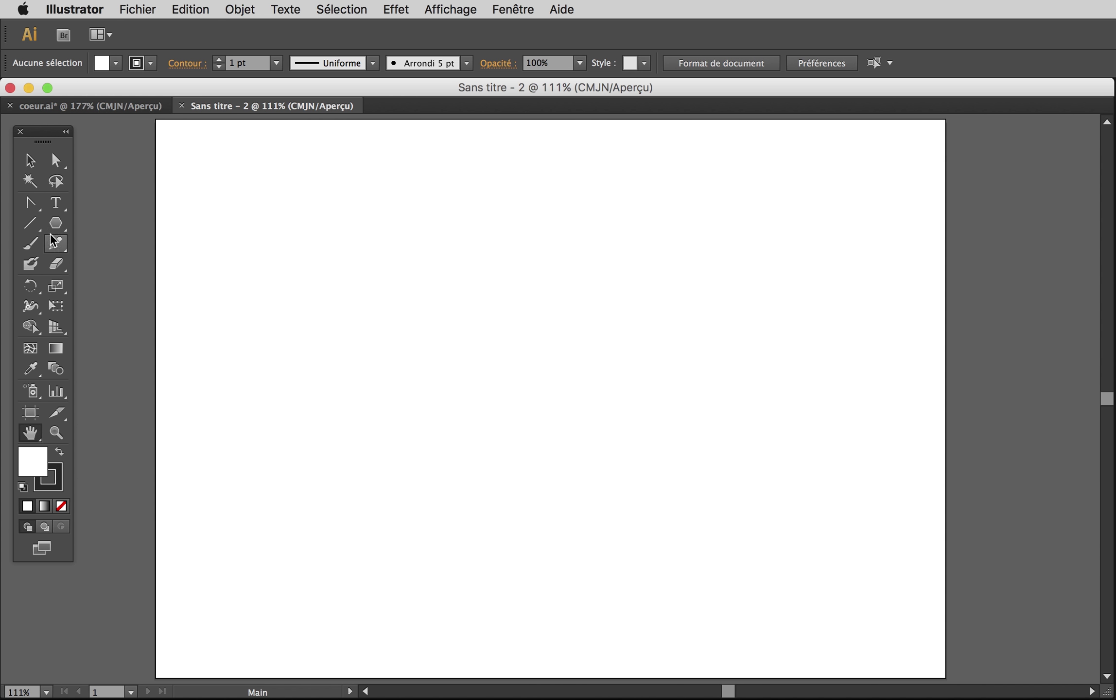
- Tear off the Pen and anchor-point tool group and place it above the page
drag(37, 207, 80, 212)
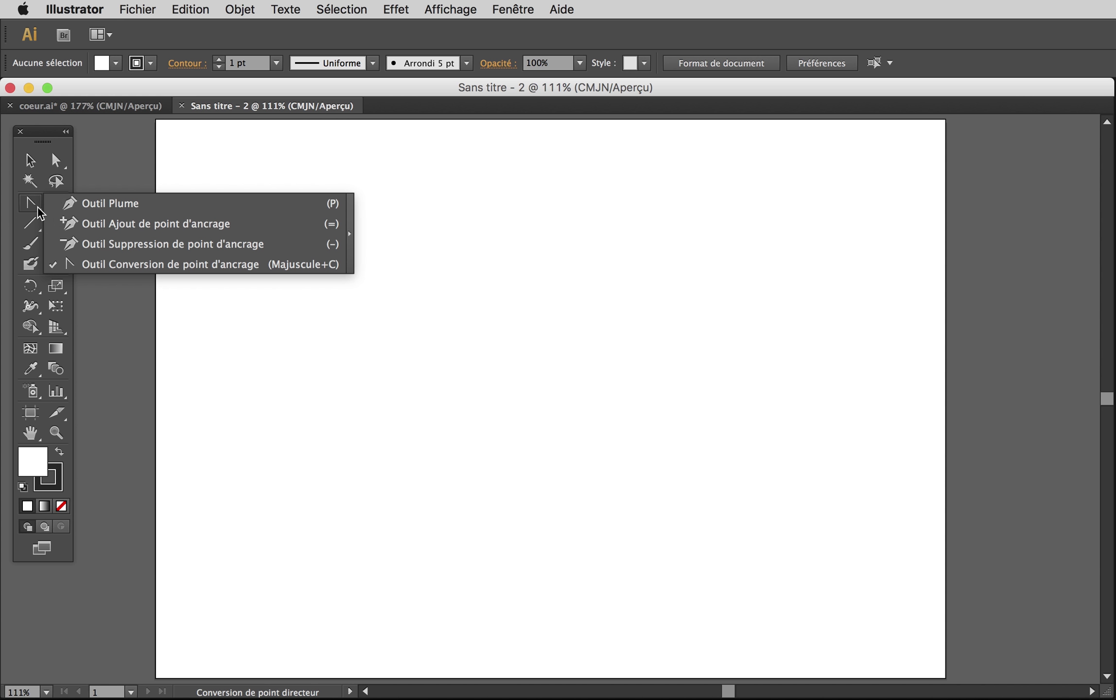
click(40, 208)
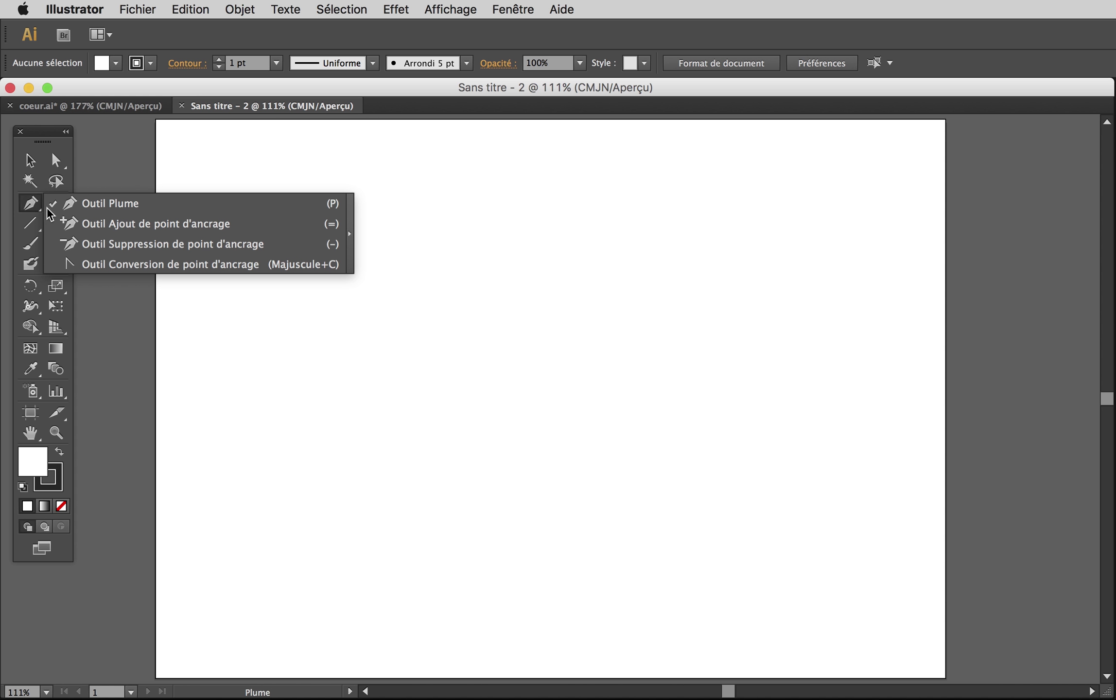
click(352, 210)
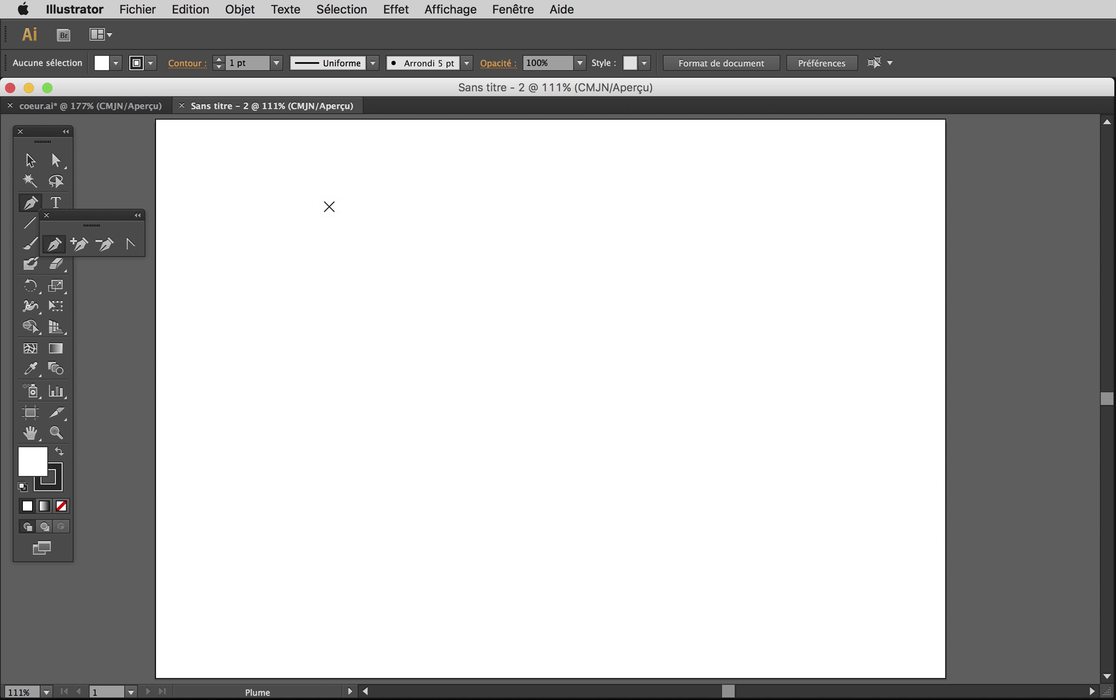
mouse_move(96, 218)
mouse_down()
mouse_move(571, 188)
mouse_move(679, 161)
mouse_up()
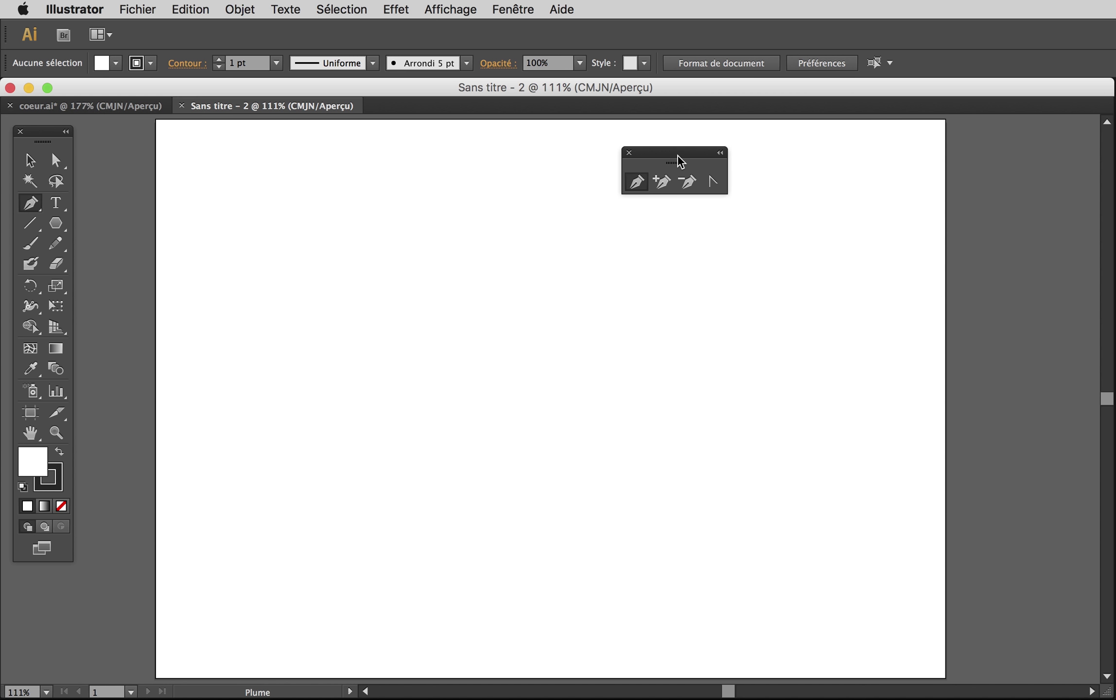
- Tear off the Direct Selection tool group beside it, leaving the Pen tool active
drag(65, 171, 301, 177)
mouse_move(91, 185)
mouse_down()
mouse_move(226, 199)
mouse_move(491, 186)
mouse_move(586, 157)
mouse_up()
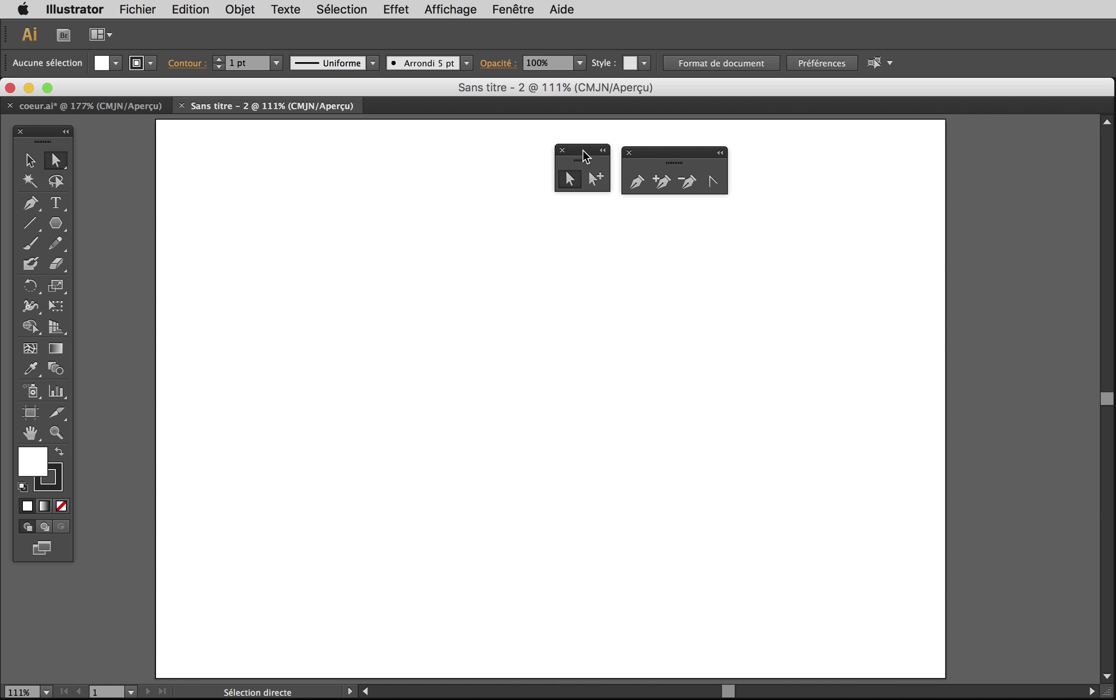
click(602, 184)
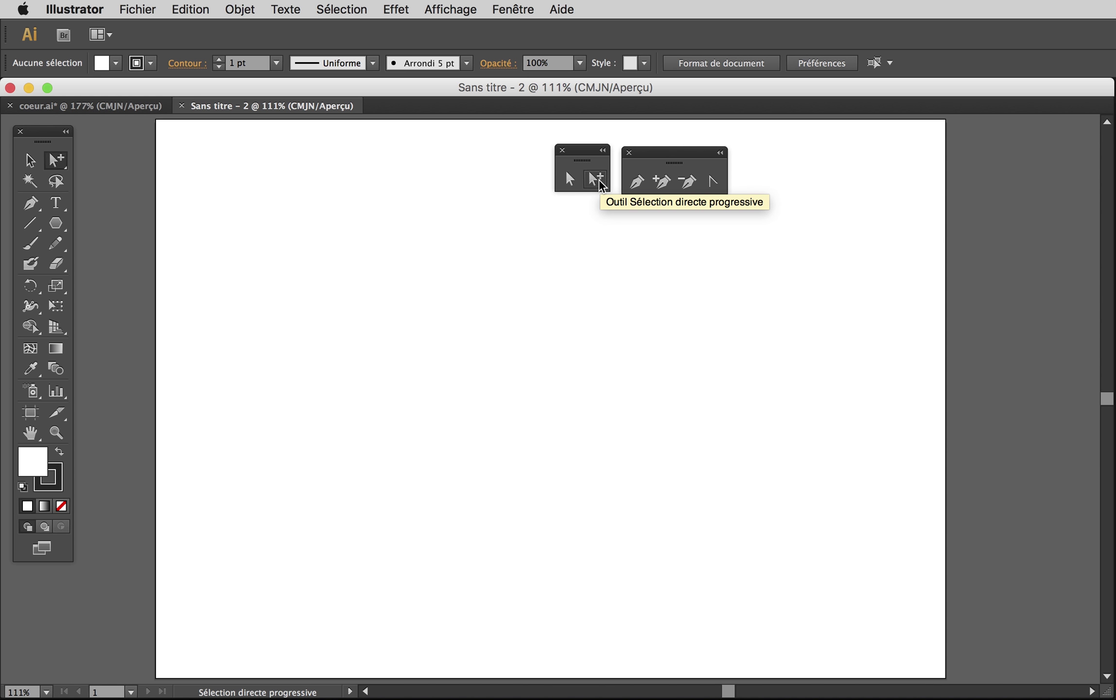
click(570, 180)
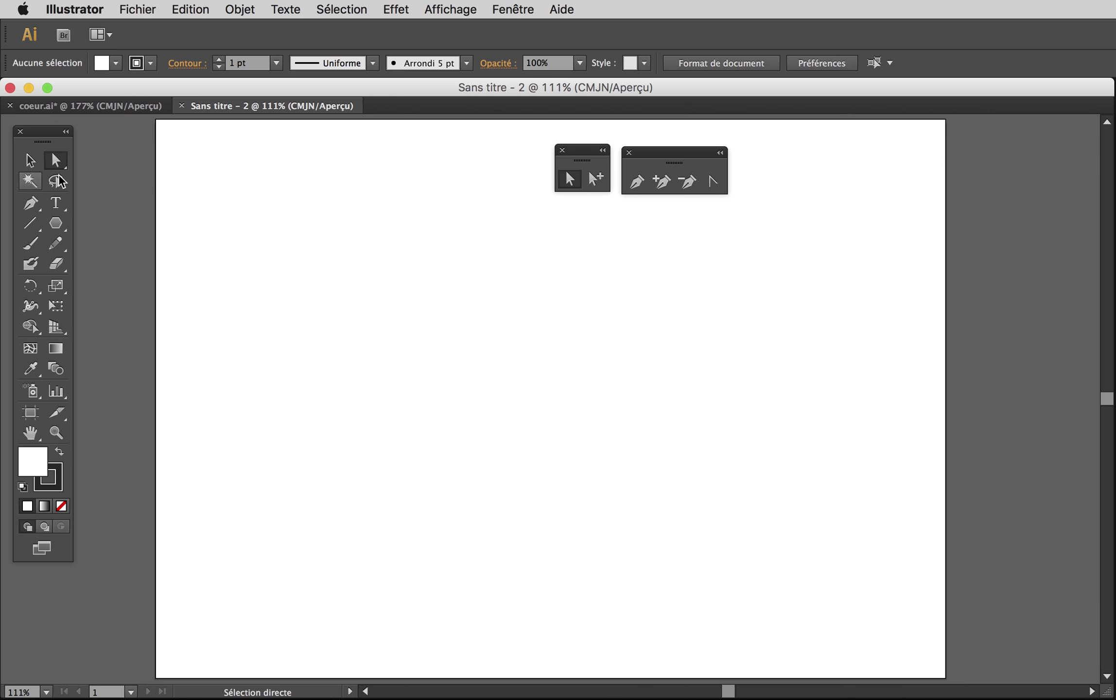
click(29, 160)
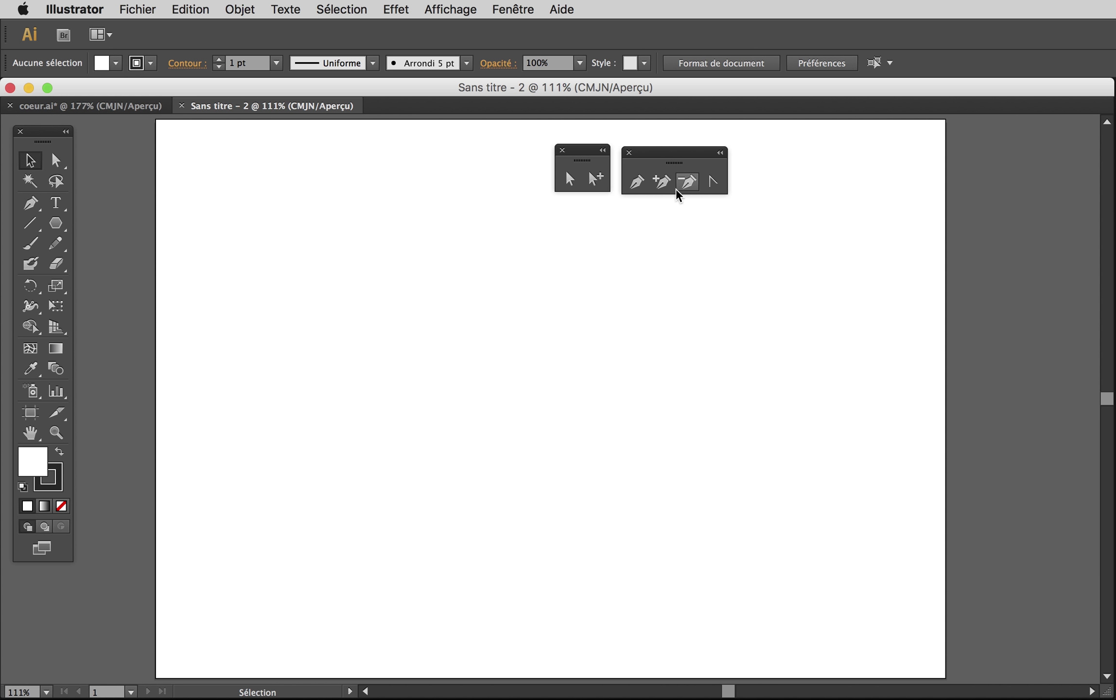
click(638, 182)
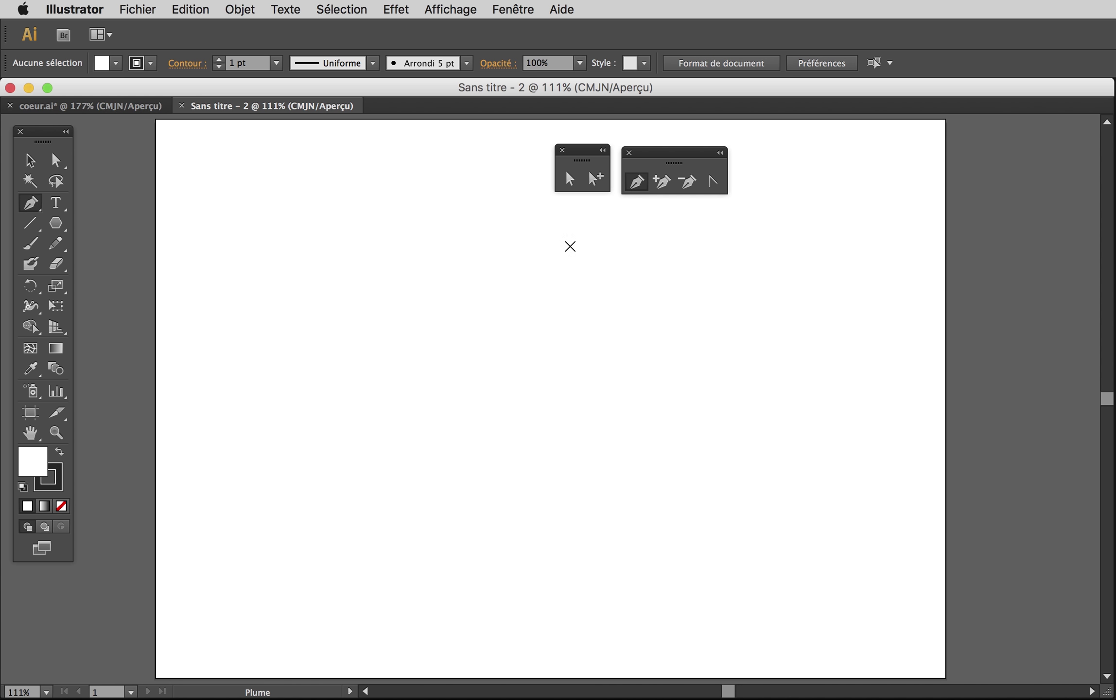
- Draw a closed three-point triangle with the Pen tool on the right of the page
click(808, 318)
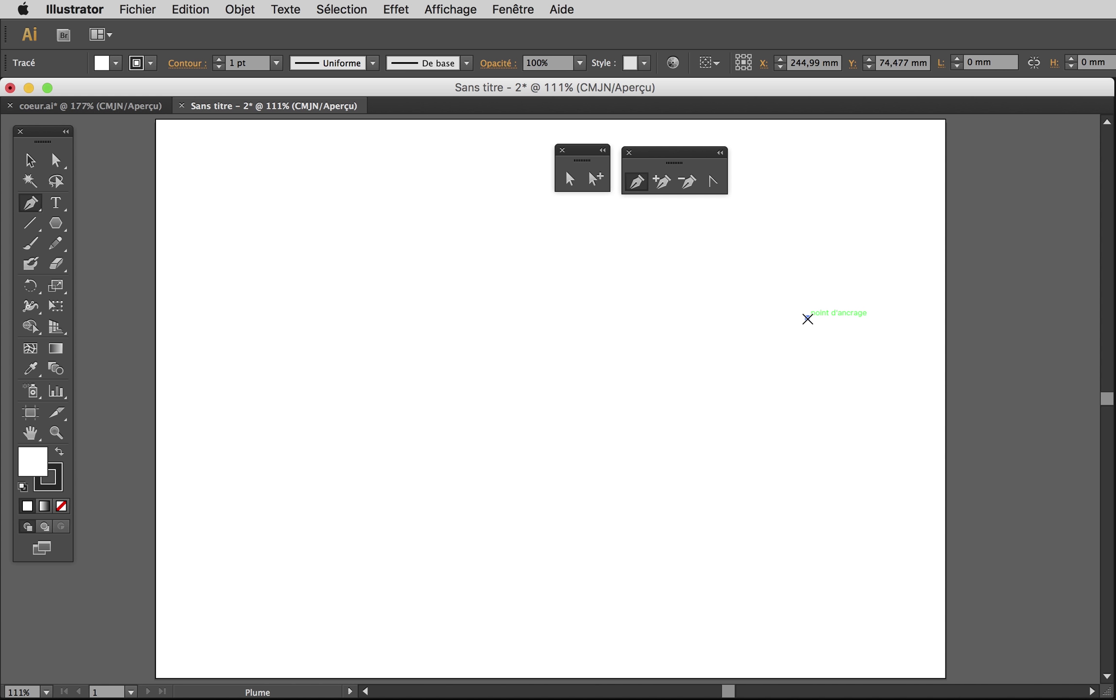
click(673, 318)
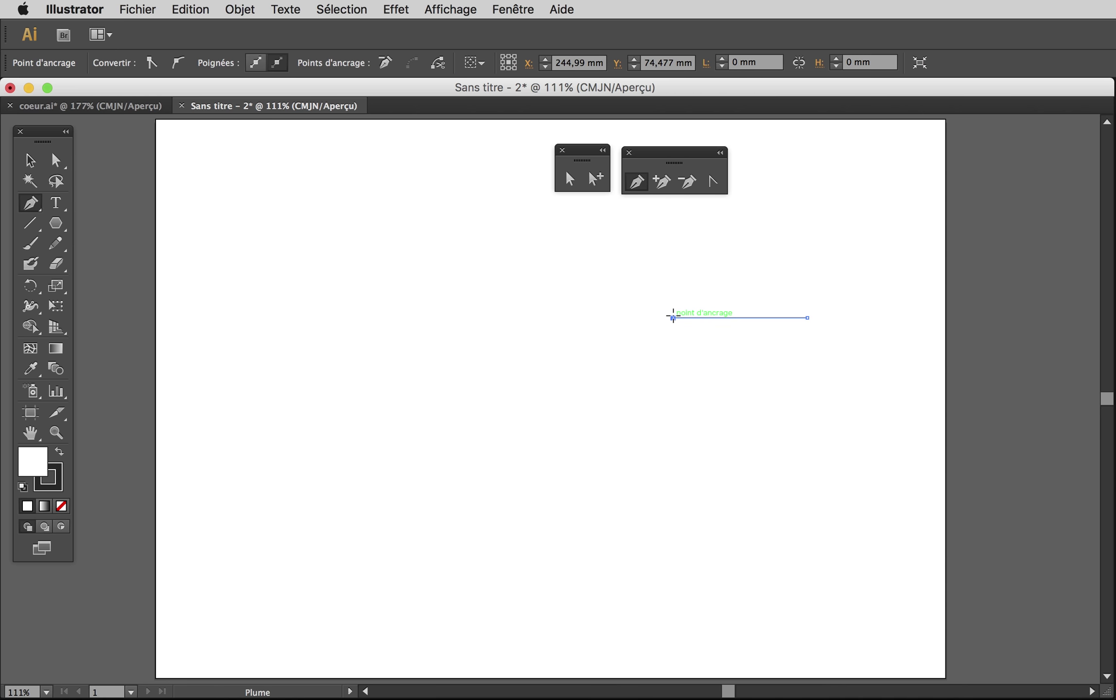
click(701, 445)
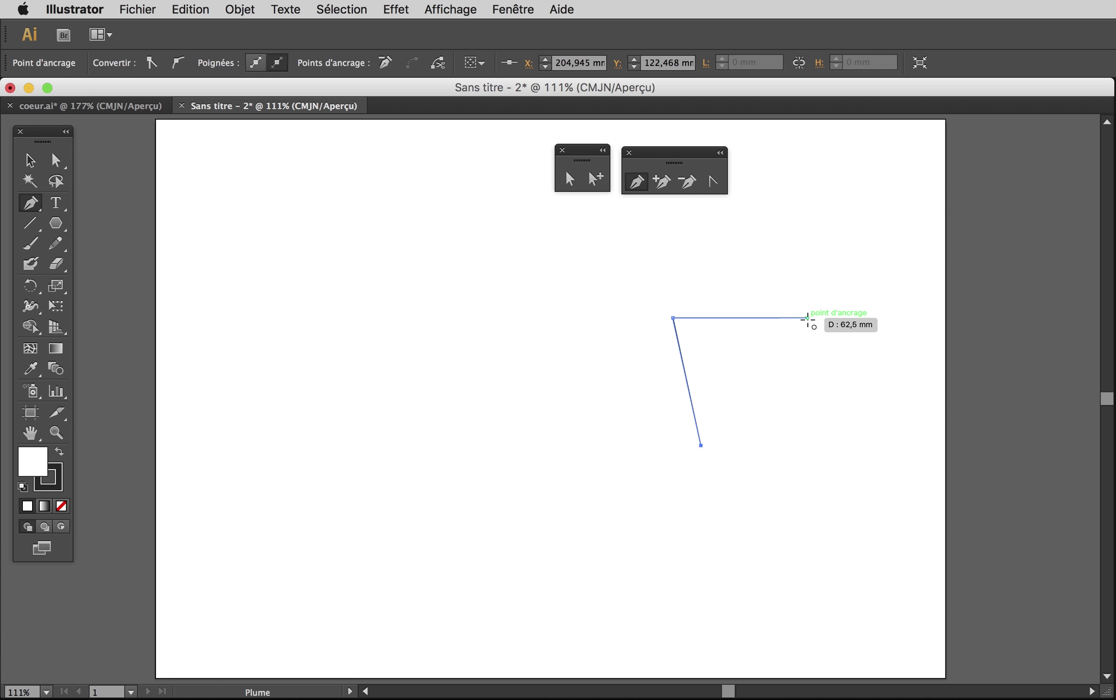
click(808, 318)
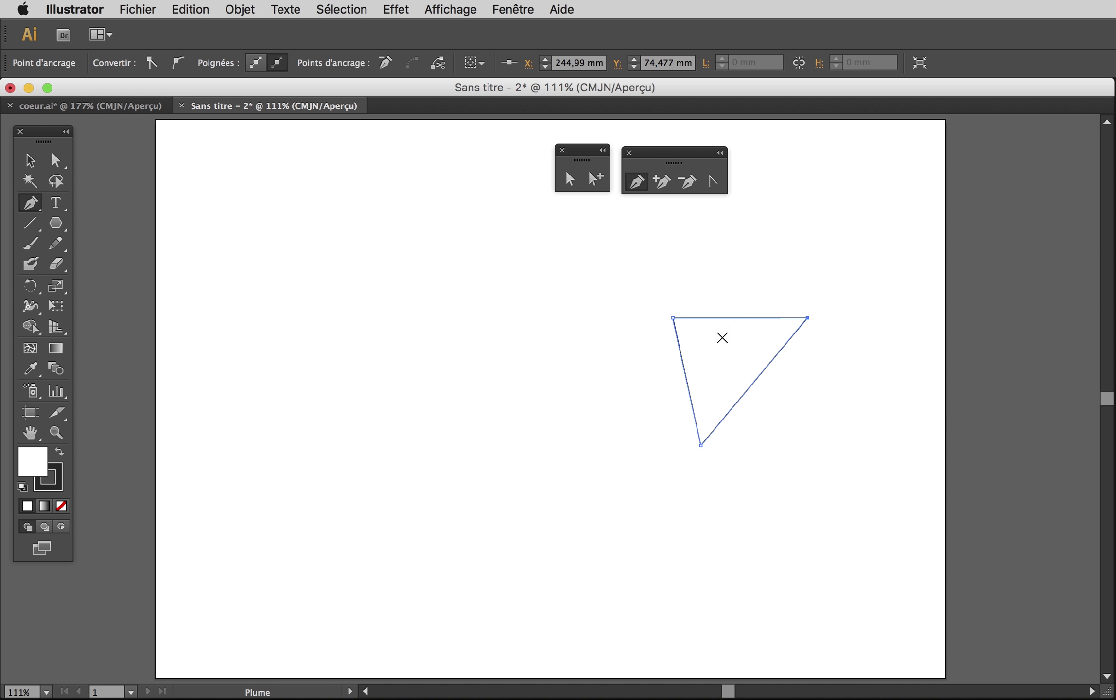
- Reshape the triangle into a larger irregular form by dragging its corners and edges with Direct Selection
click(570, 179)
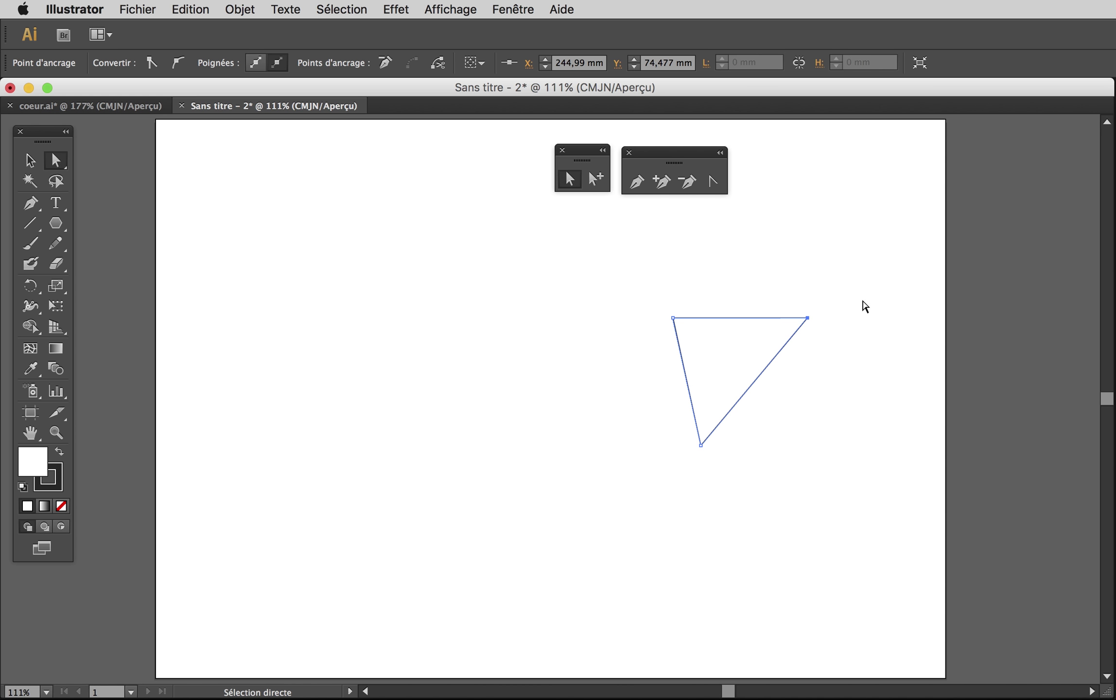
drag(809, 319, 815, 388)
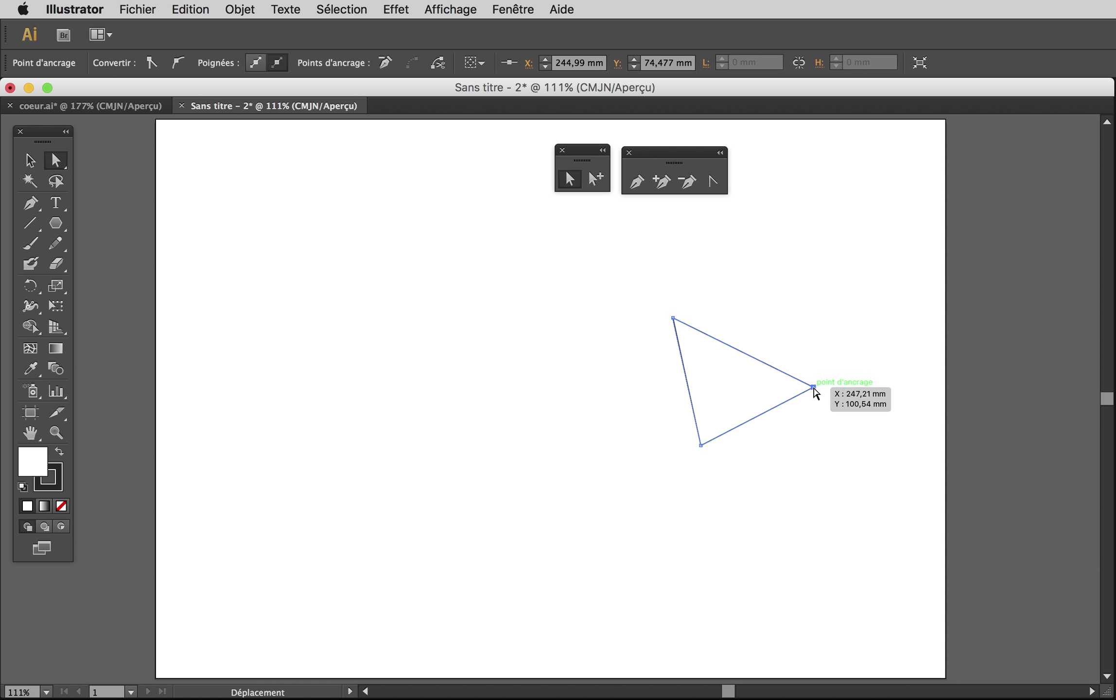
drag(674, 318, 608, 280)
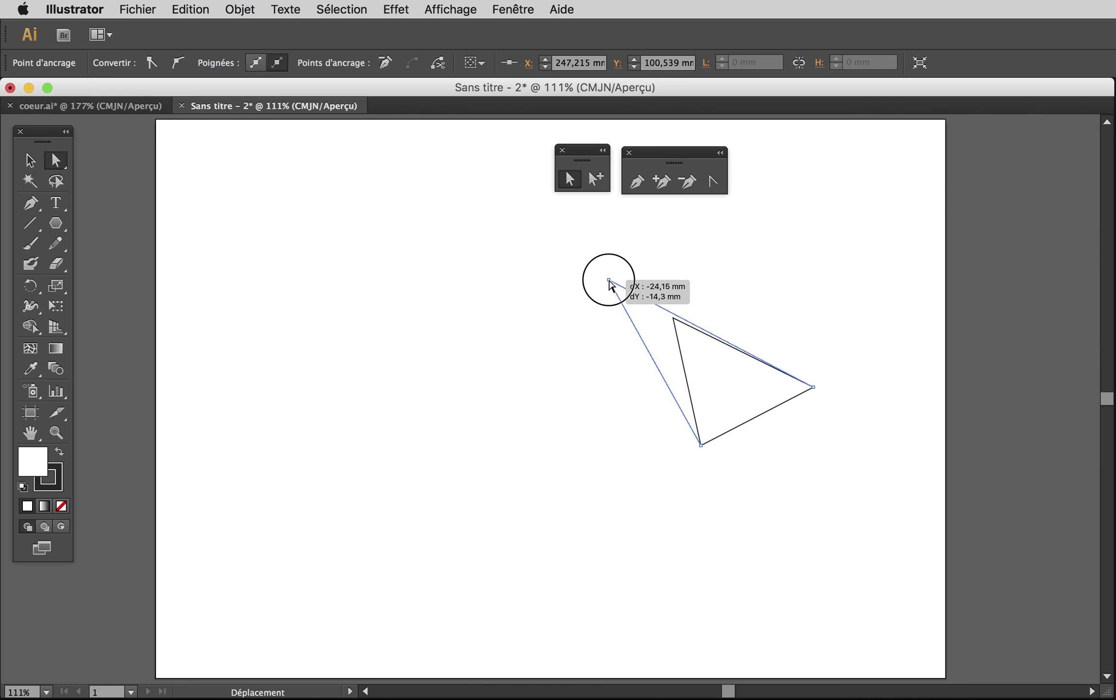
click(821, 269)
mouse_move(721, 344)
mouse_down()
mouse_move(835, 300)
mouse_move(739, 302)
mouse_up()
click(827, 430)
mouse_move(781, 380)
mouse_down()
mouse_move(829, 440)
mouse_move(818, 472)
mouse_up()
drag(676, 377, 677, 392)
click(503, 341)
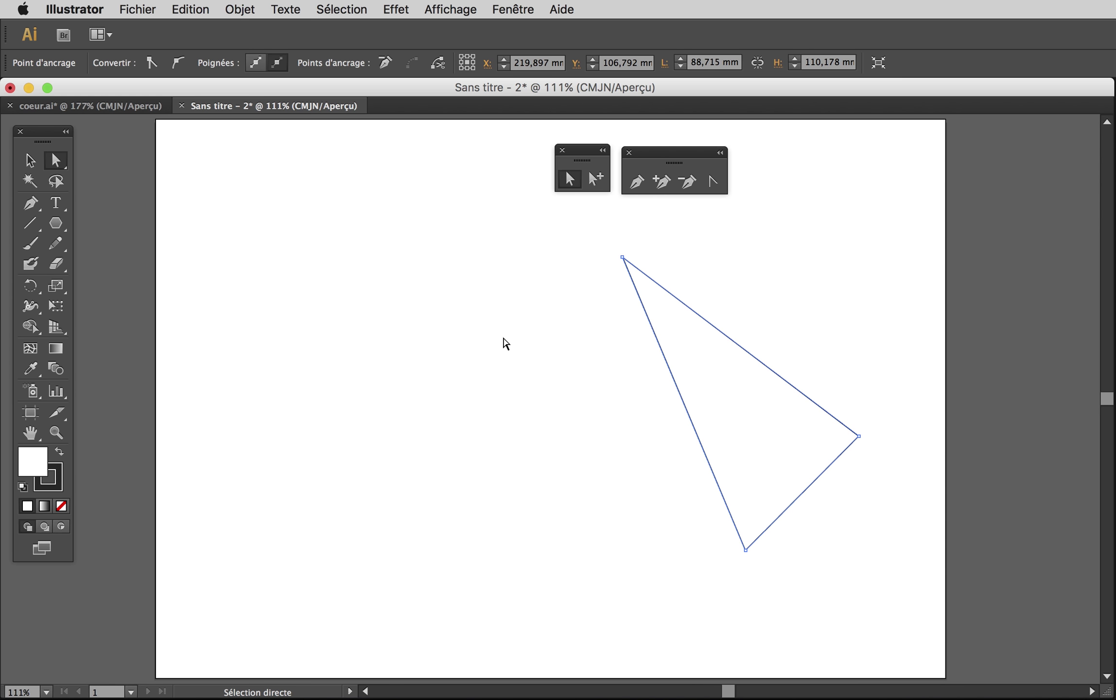
- Draw a closed teardrop curve left of the triangle from smooth top and bottom anchors
click(637, 181)
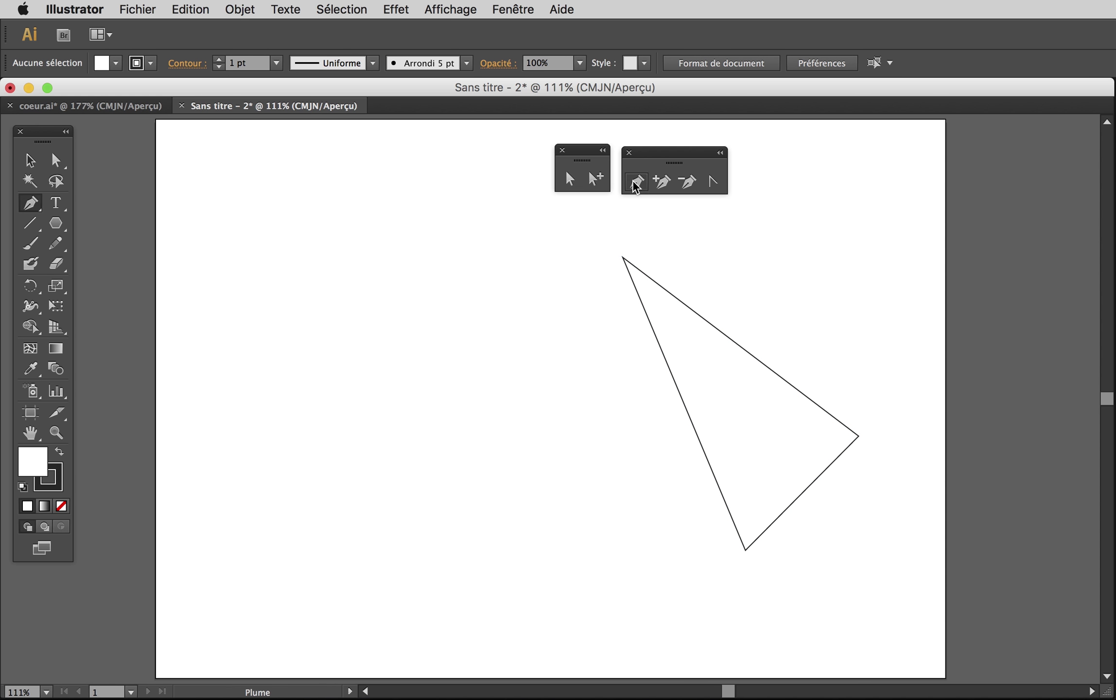
drag(494, 290, 403, 290)
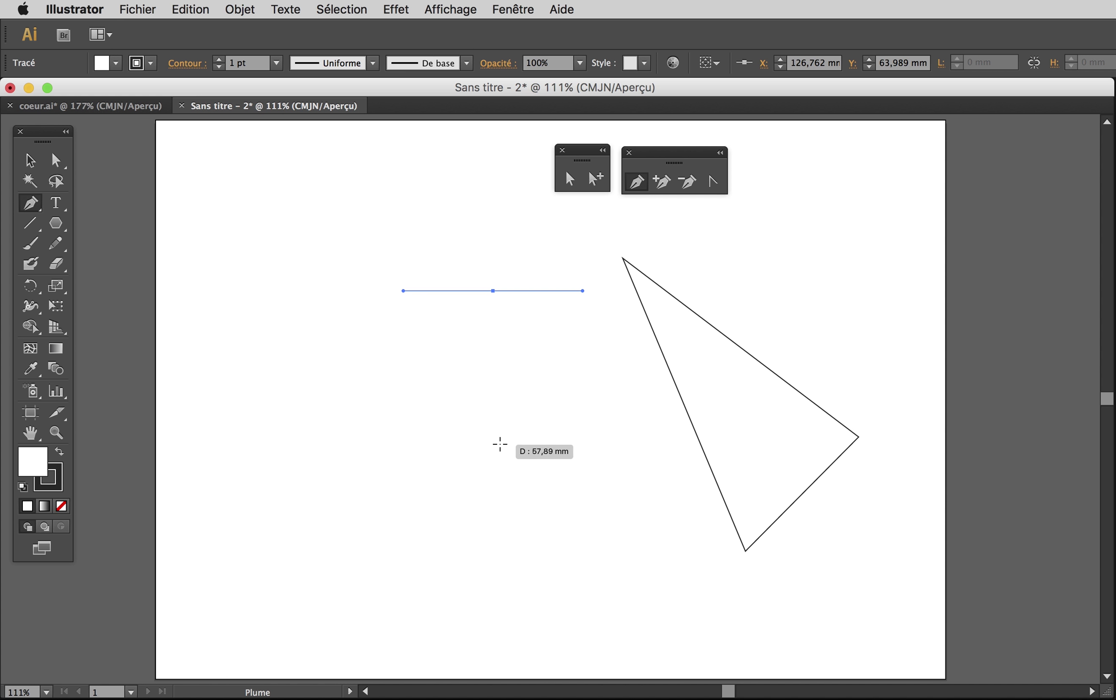
mouse_move(501, 443)
mouse_down()
mouse_move(562, 447)
mouse_move(642, 422)
mouse_up()
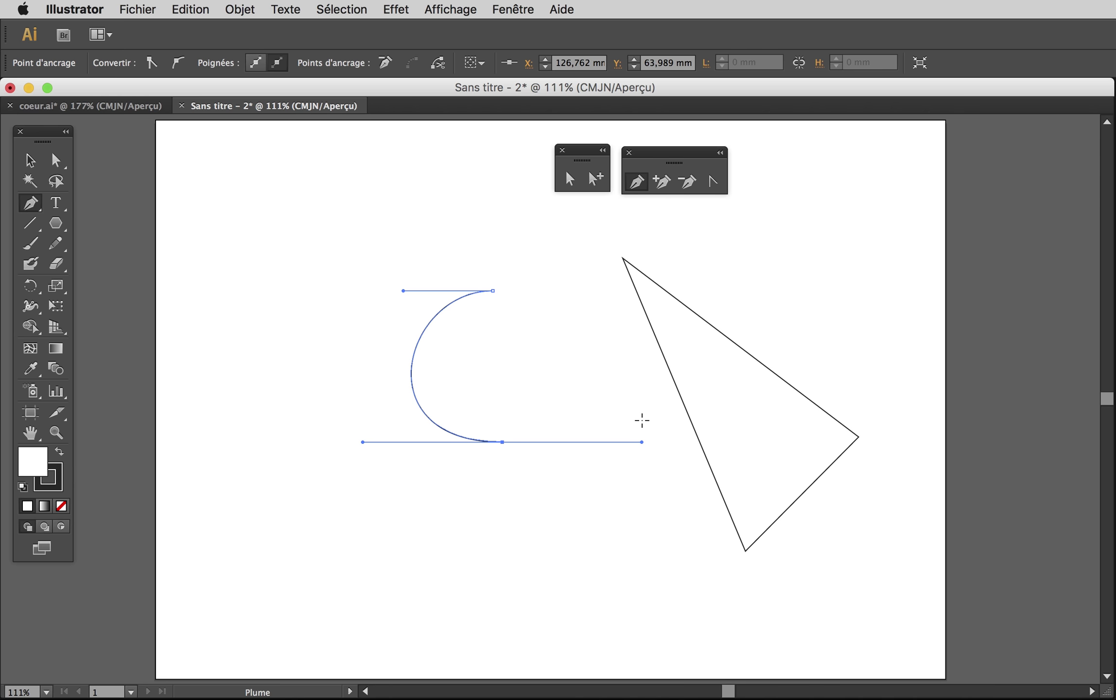
click(493, 291)
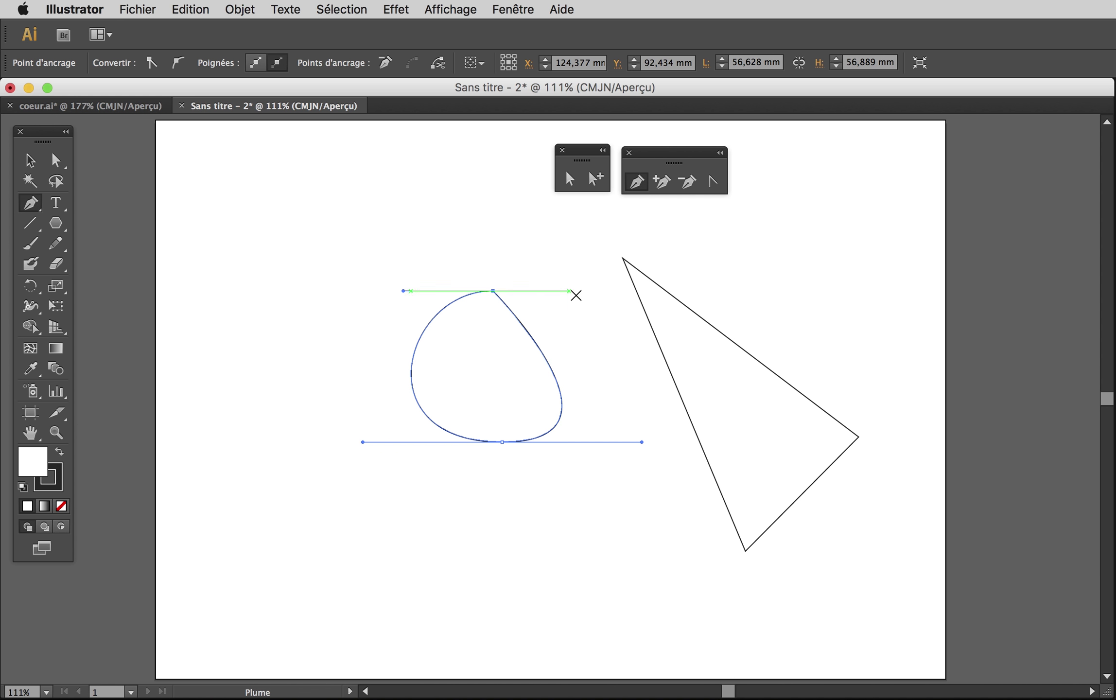
- Round the curve into a near-circular oval by adjusting its top and bottom anchors and handles with Convert Anchor Point
click(715, 180)
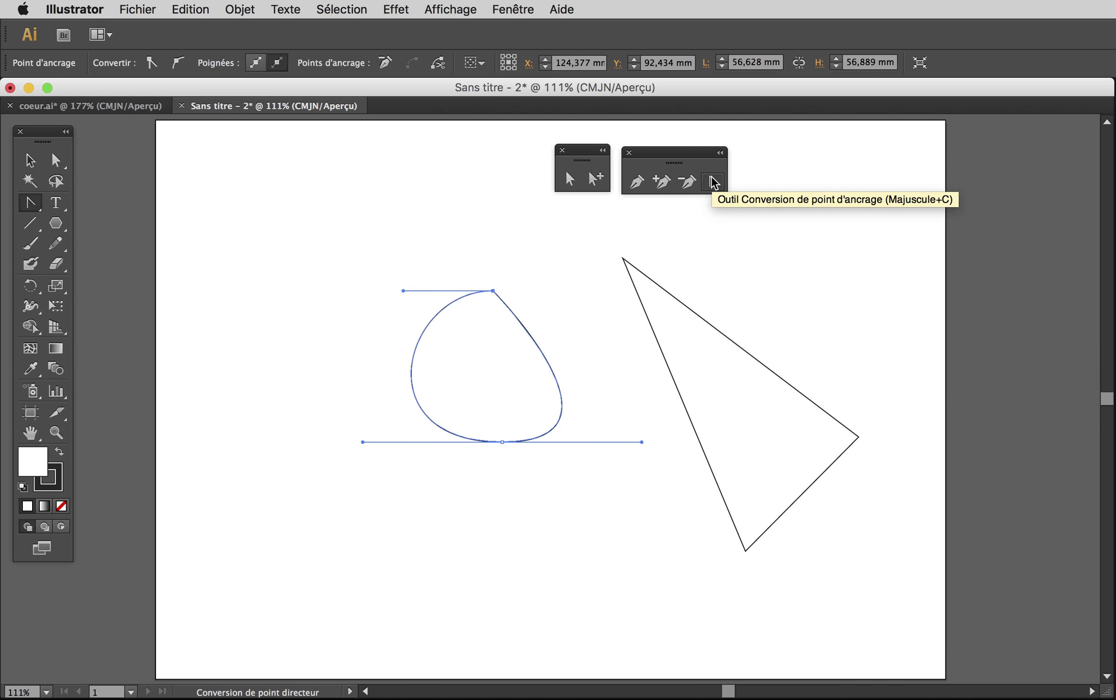
mouse_move(494, 291)
mouse_down()
mouse_move(528, 329)
mouse_move(386, 282)
mouse_up()
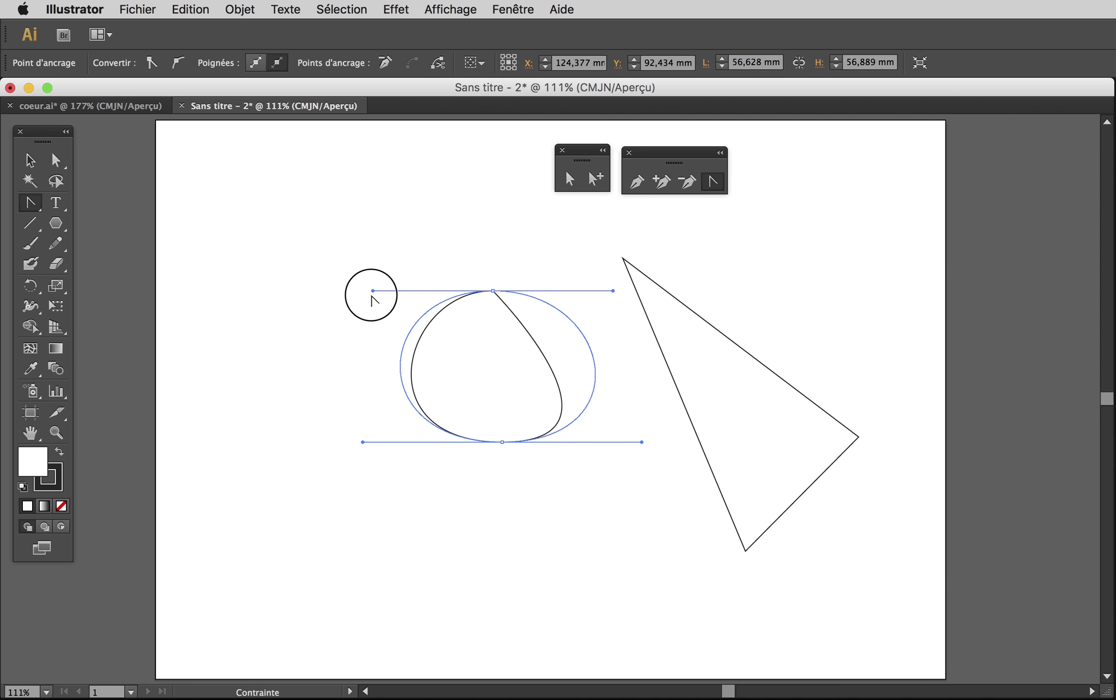
drag(386, 282, 365, 291)
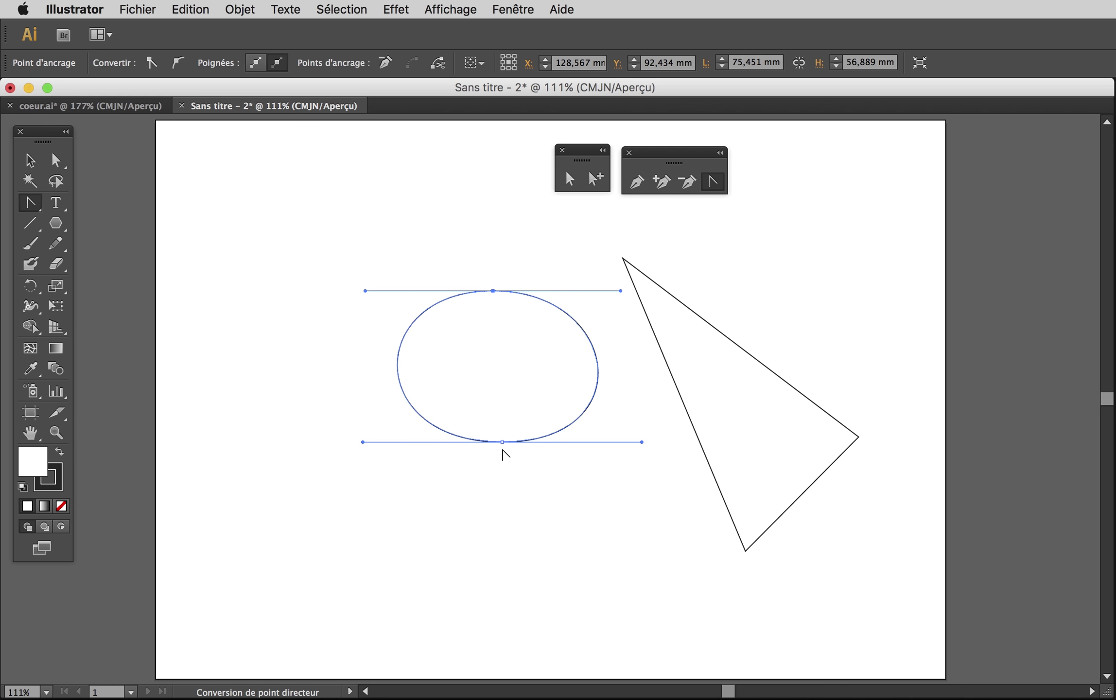
drag(503, 442, 505, 488)
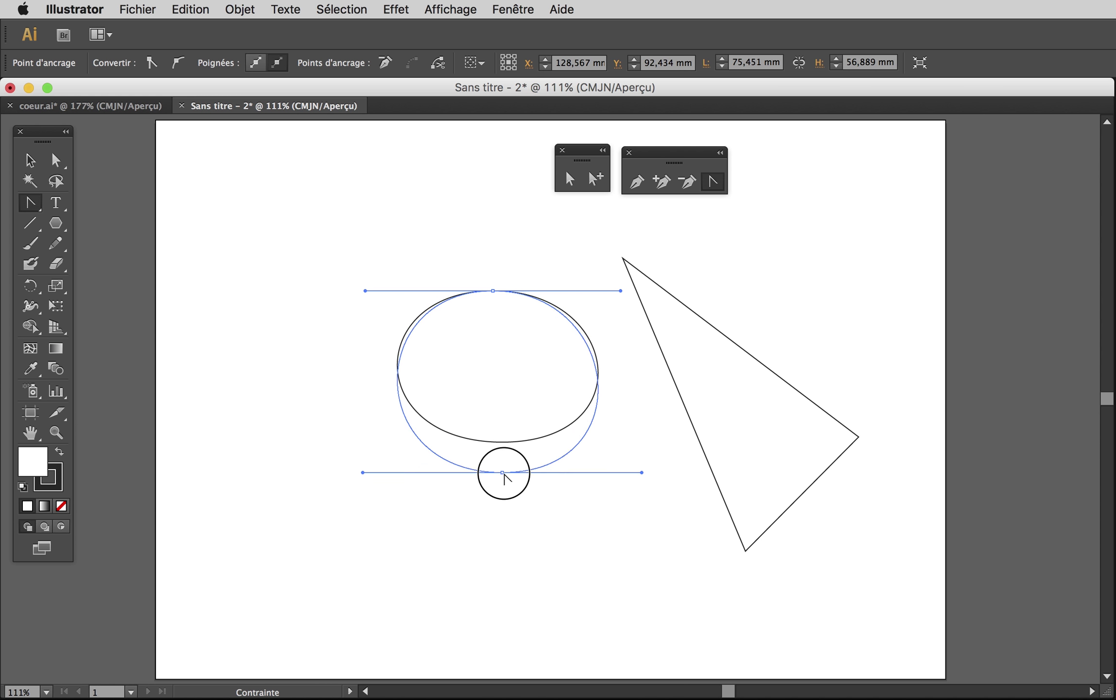
drag(505, 487, 498, 482)
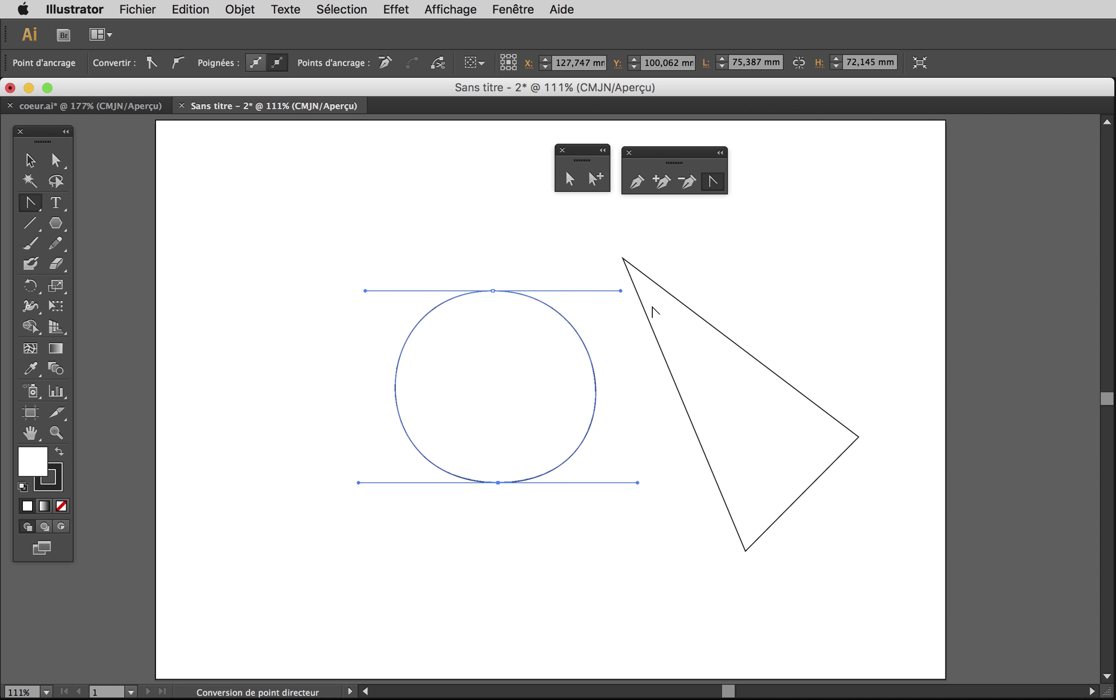
drag(619, 291, 636, 289)
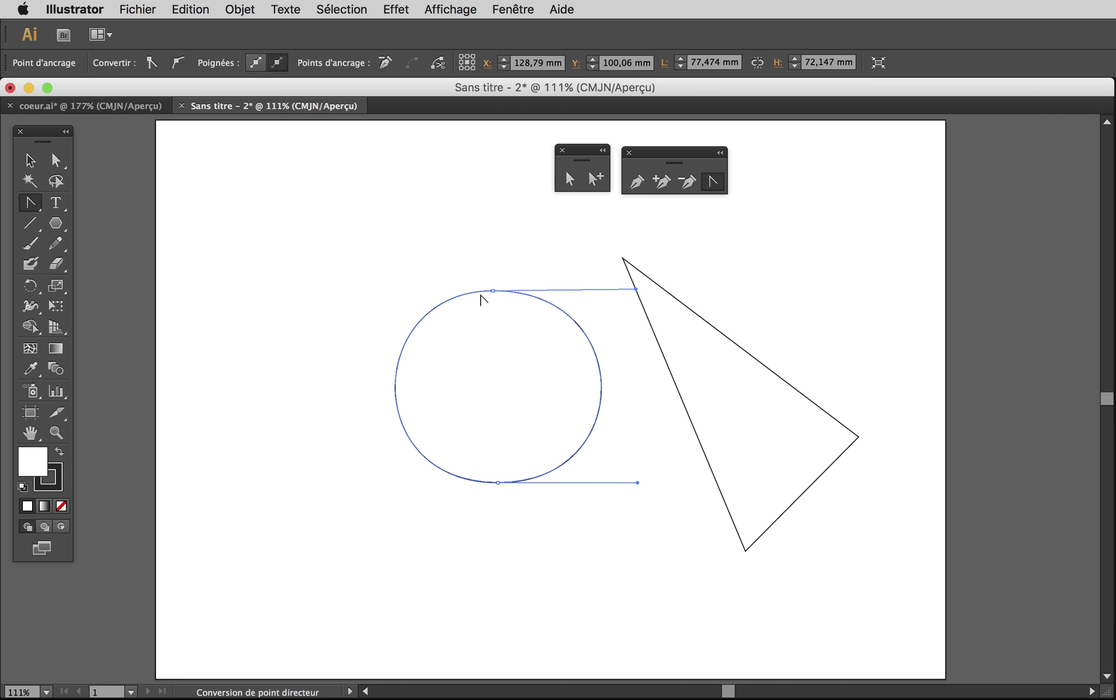
drag(493, 291, 494, 279)
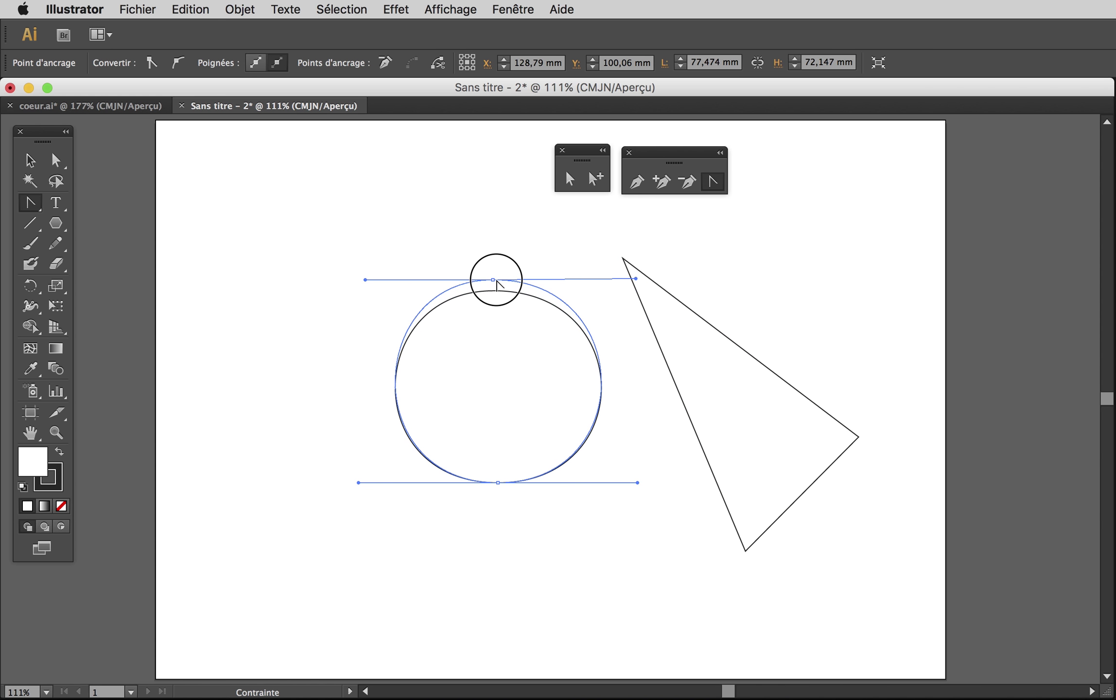
drag(497, 484, 484, 468)
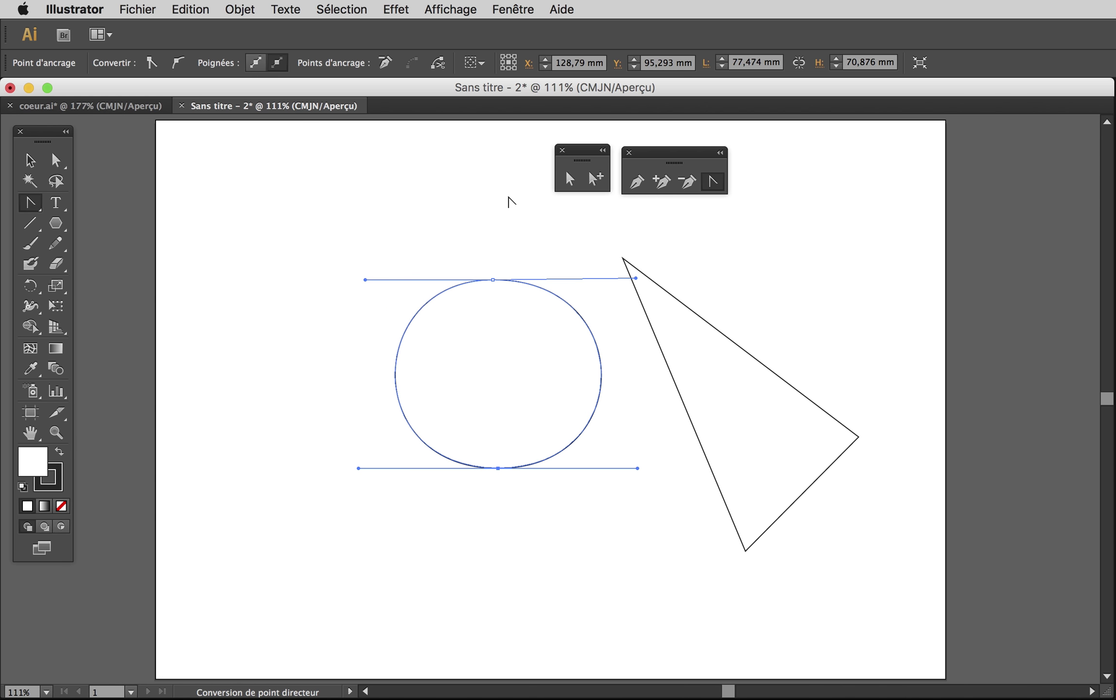
- Move the rounded shape to the upper left of the page, away from the triangle
click(30, 160)
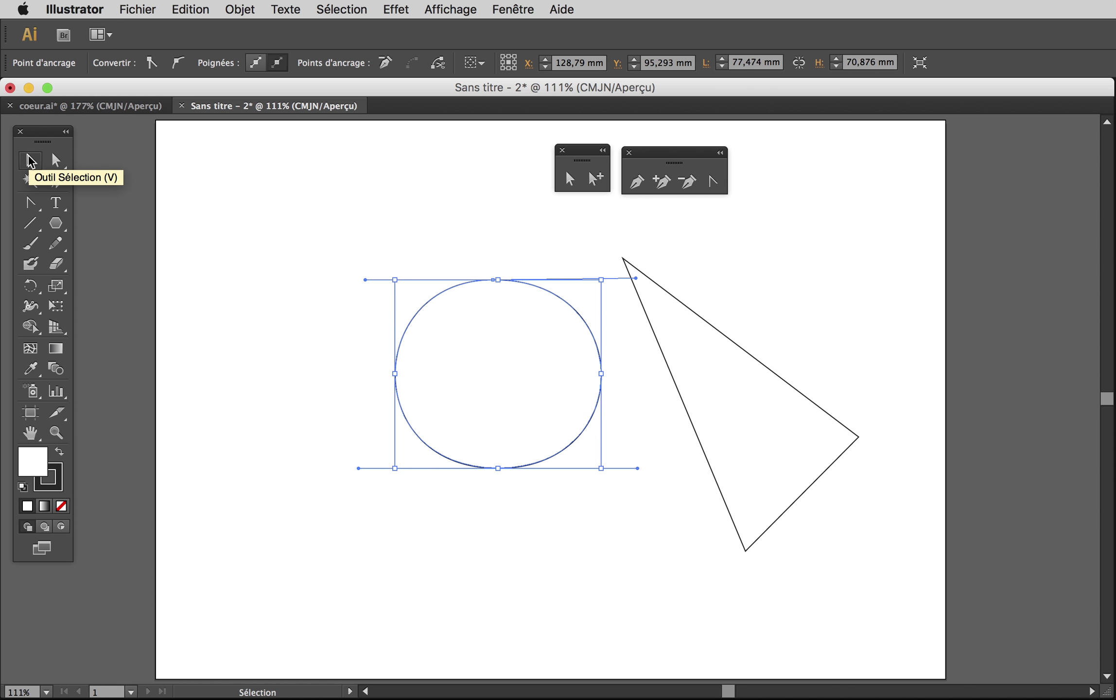
drag(466, 282, 274, 191)
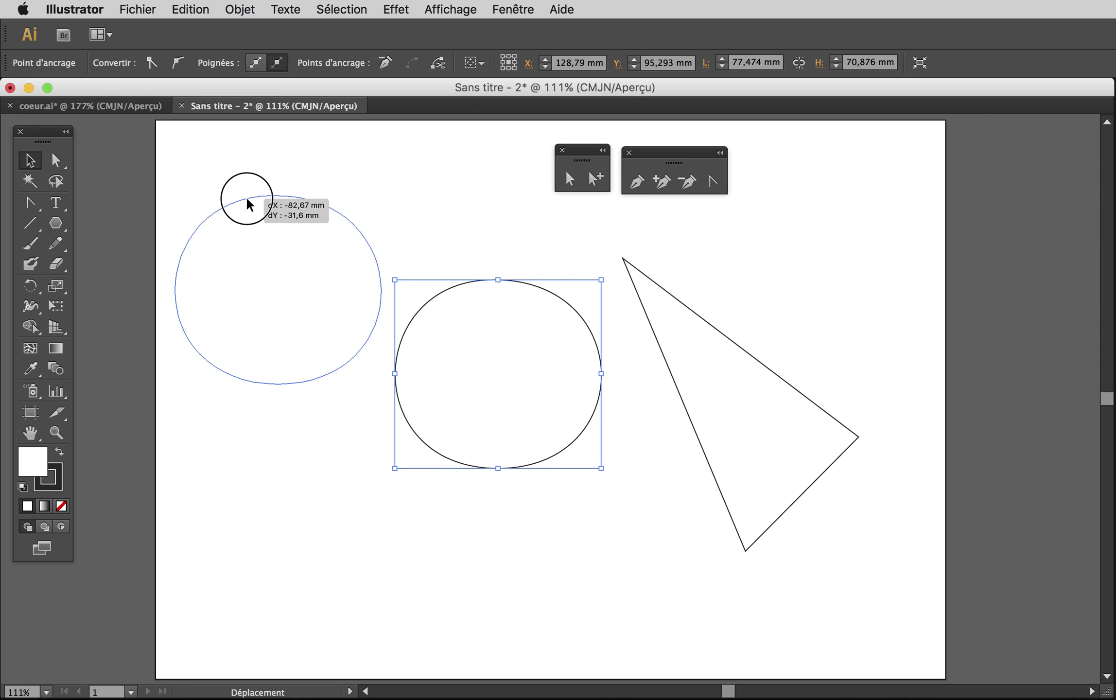
click(328, 504)
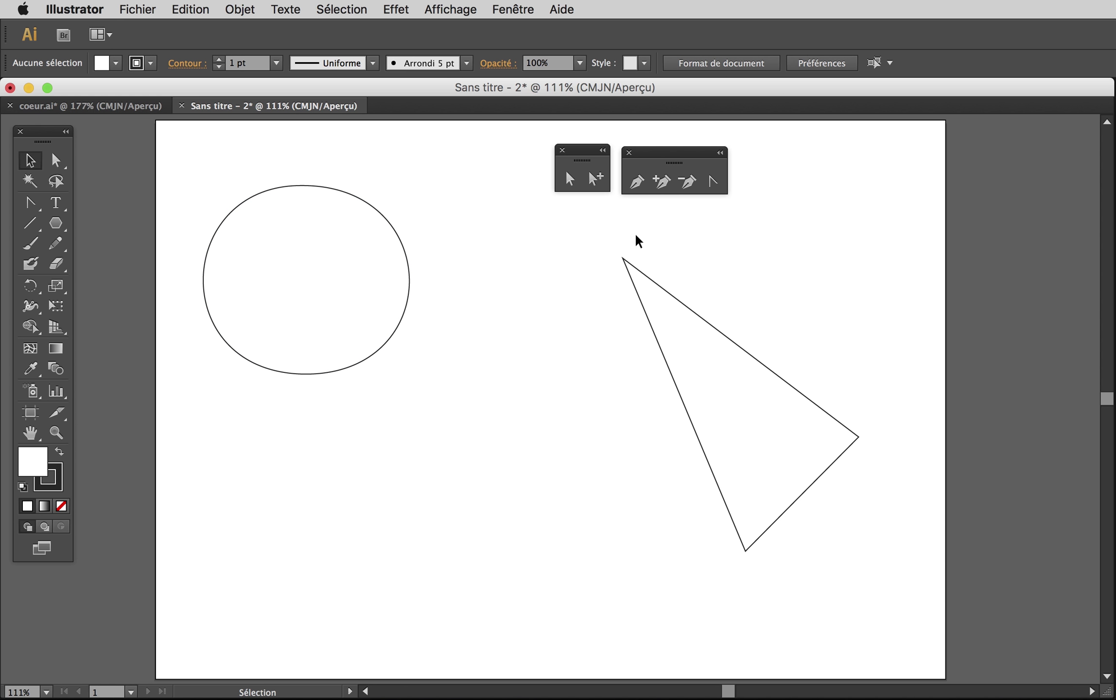
- Delete the shape's bottom anchor point, then undo the deletion
click(685, 185)
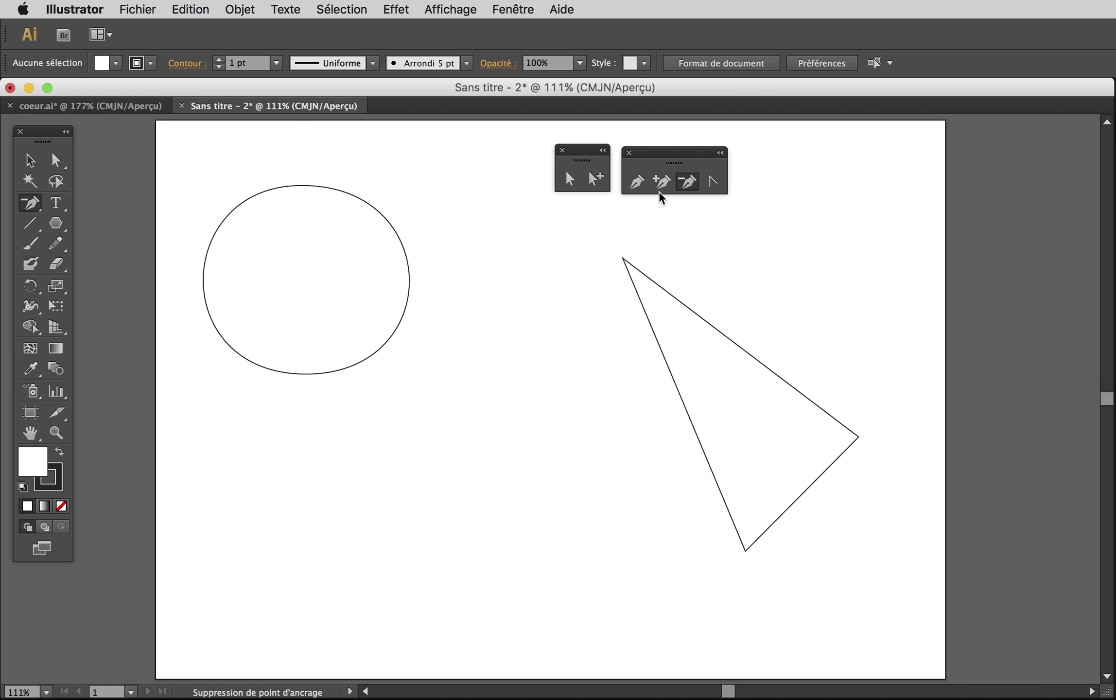
click(305, 374)
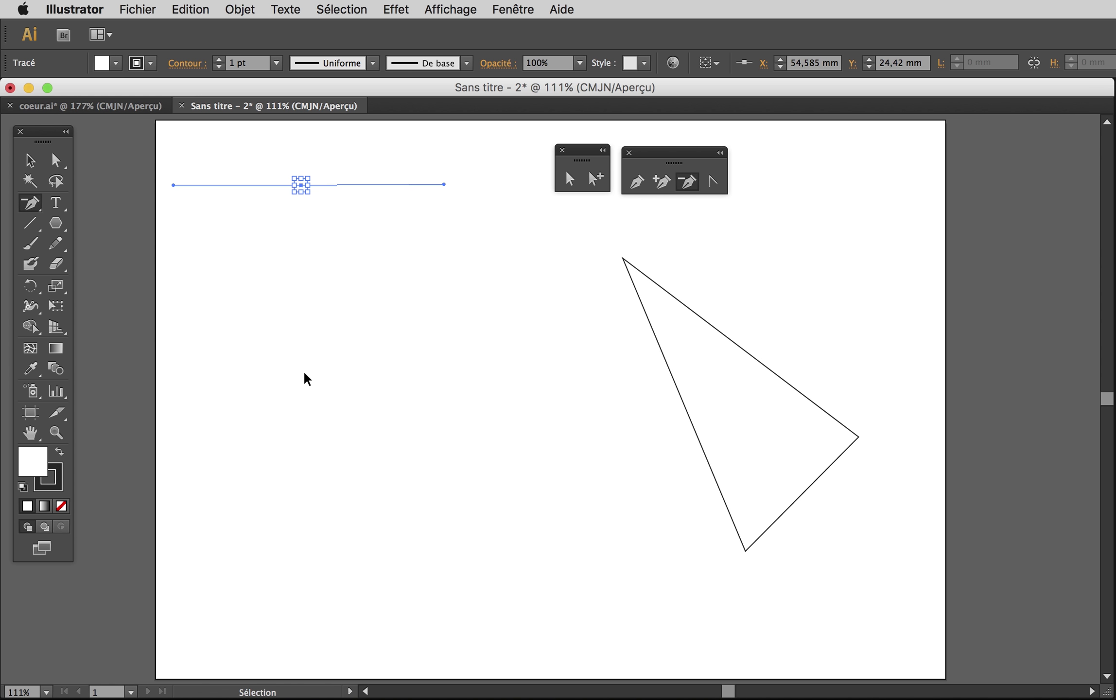
key(super+z)
- Select the oval and apply Join from the Object path commands, then deselect it
click(22, 160)
click(351, 195)
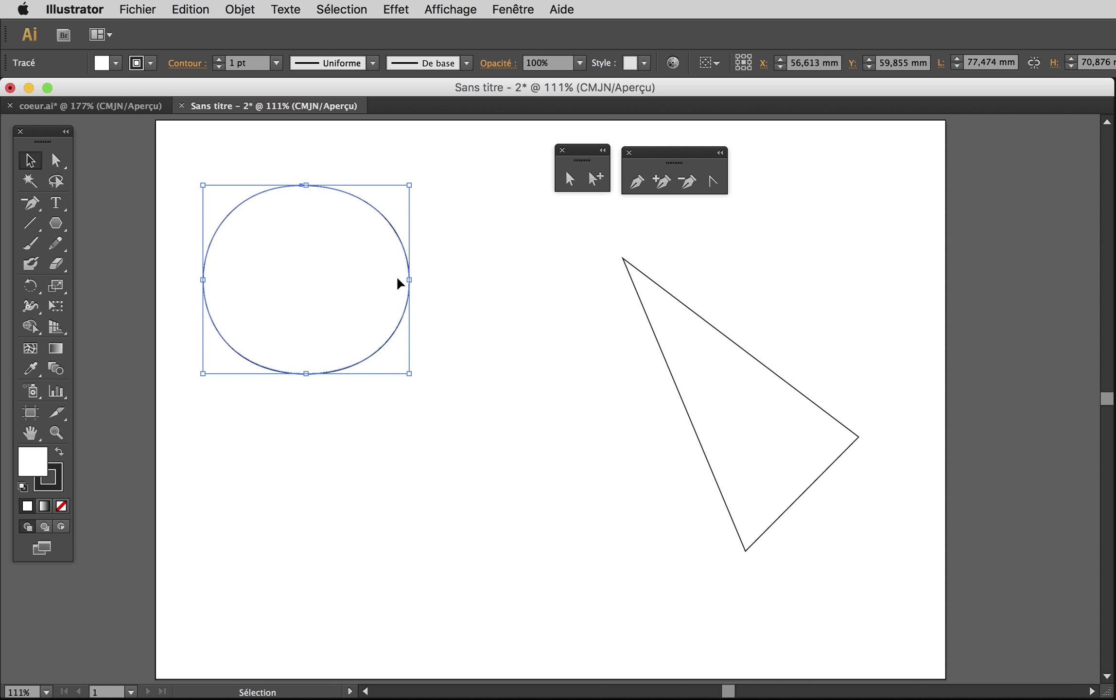
click(240, 9)
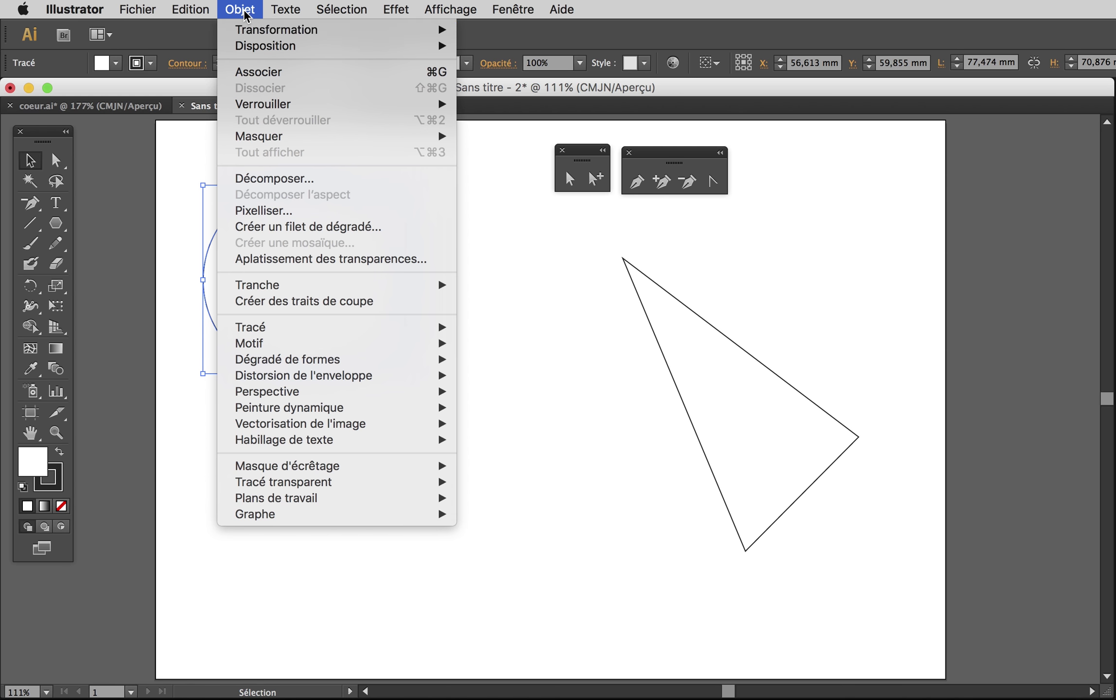
mouse_move(336, 327)
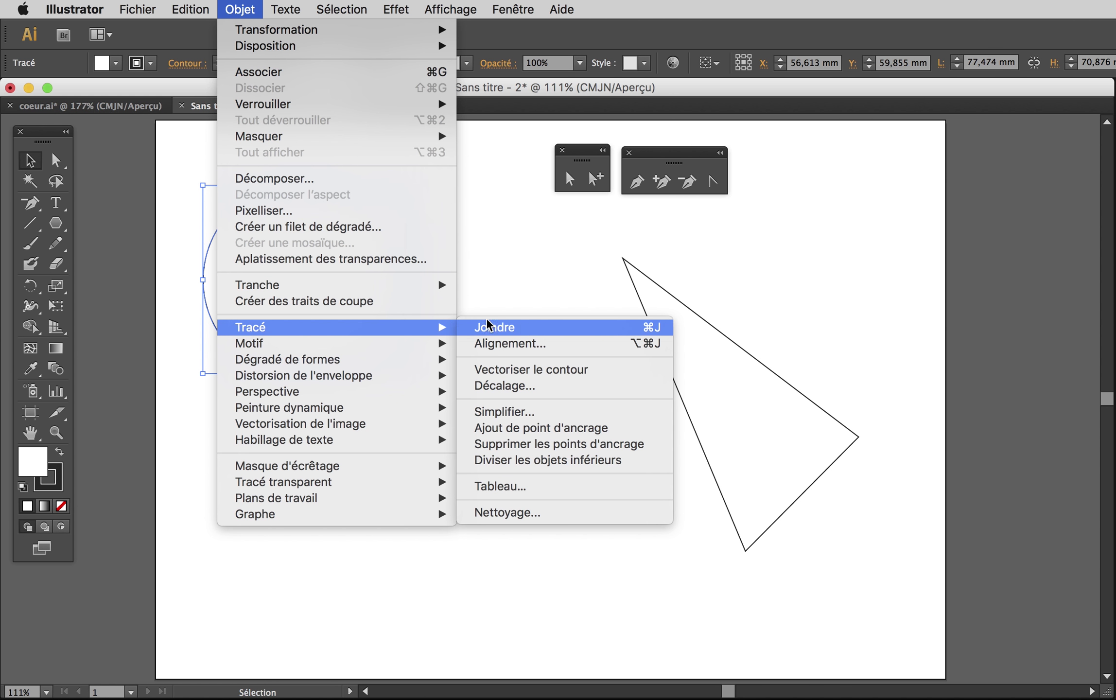
click(546, 434)
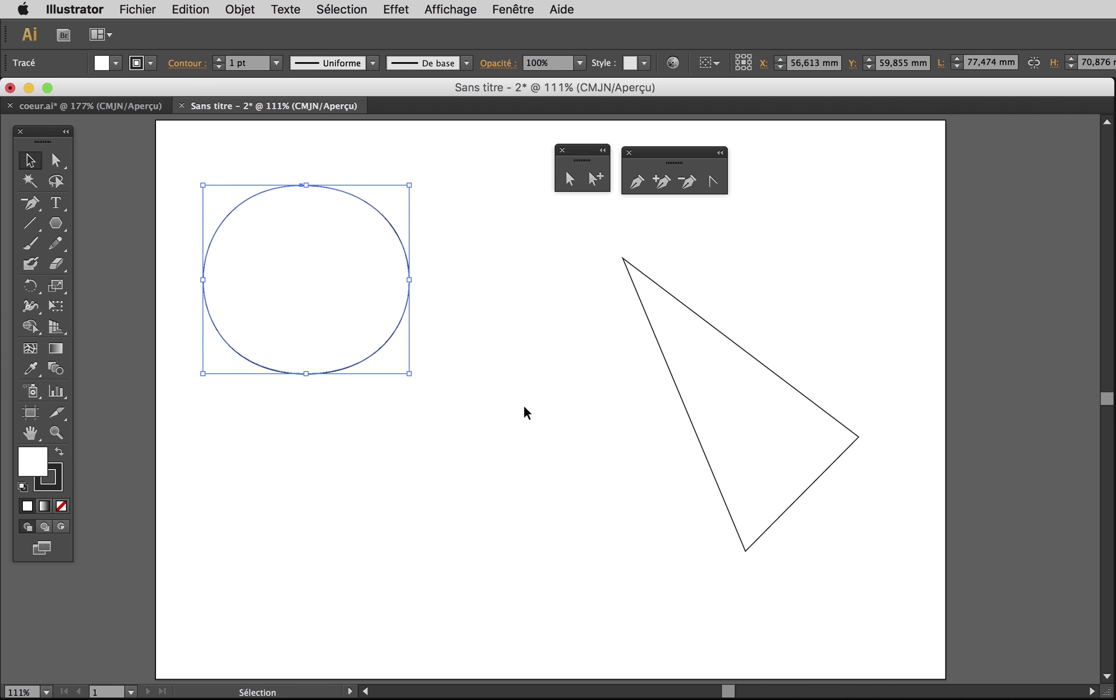
click(501, 323)
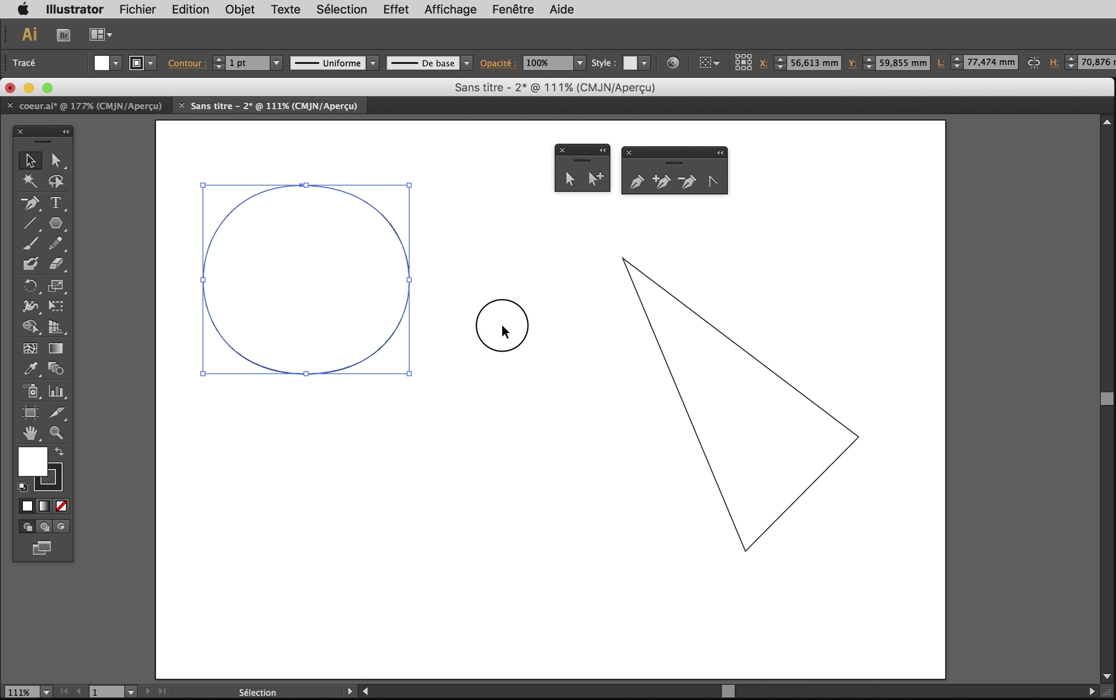
- Switch the artwork to Outline view
click(393, 229)
key(ctrl+y)
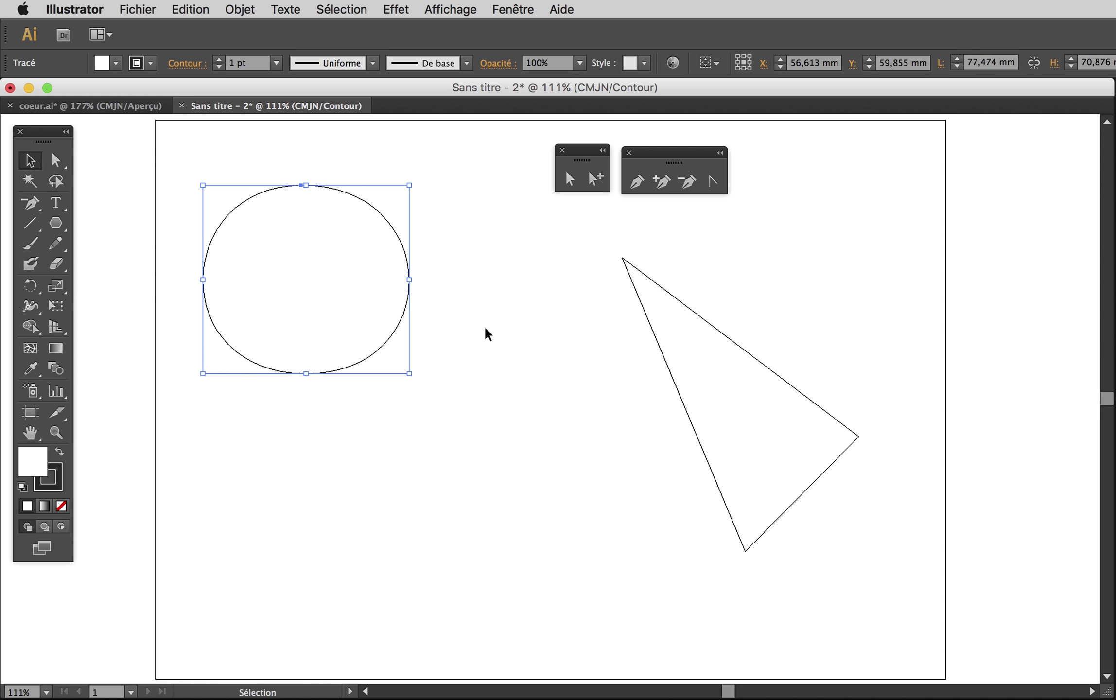
click(509, 331)
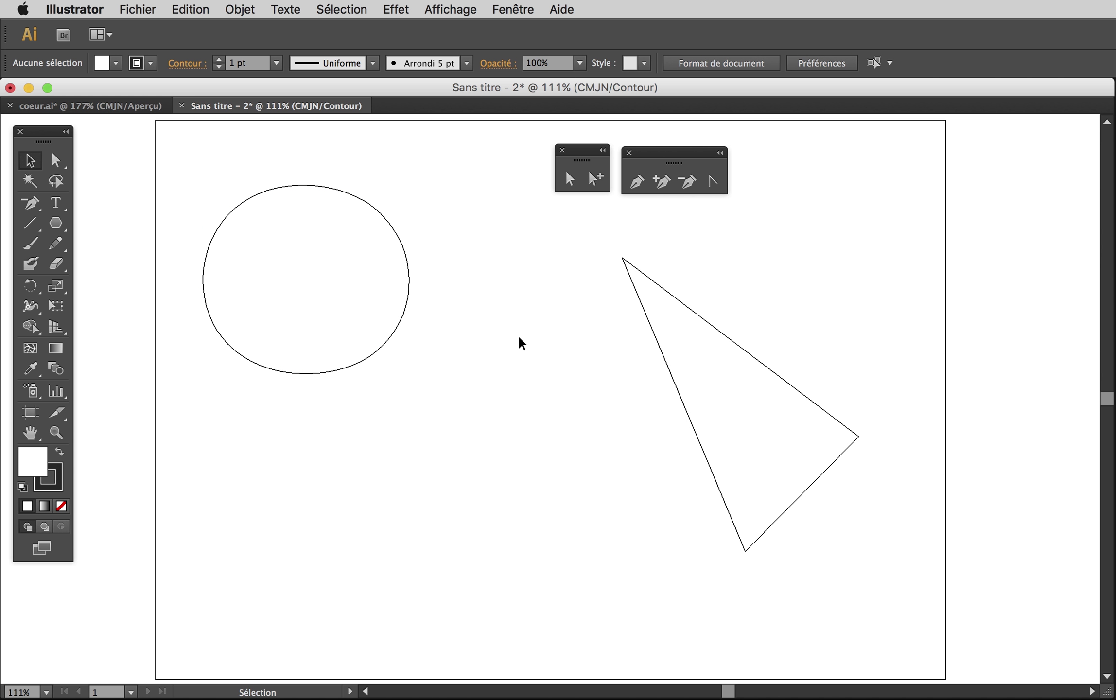
- Select and delete the oval's lower-right segment with Direct Selection, leaving an open arc
click(65, 162)
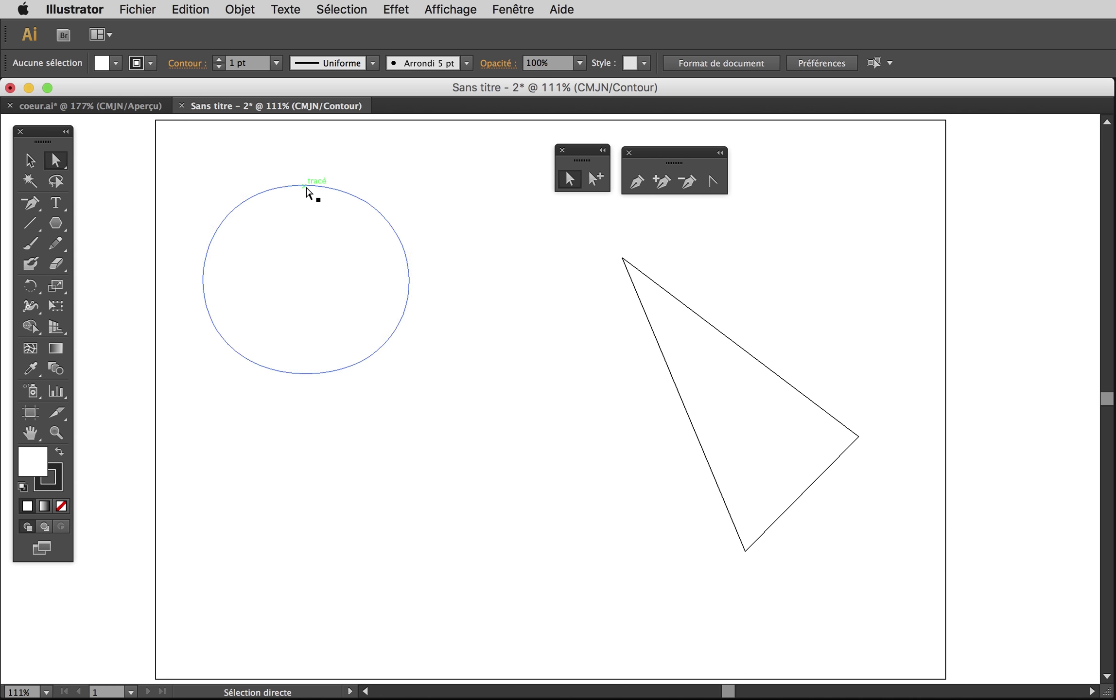
click(301, 186)
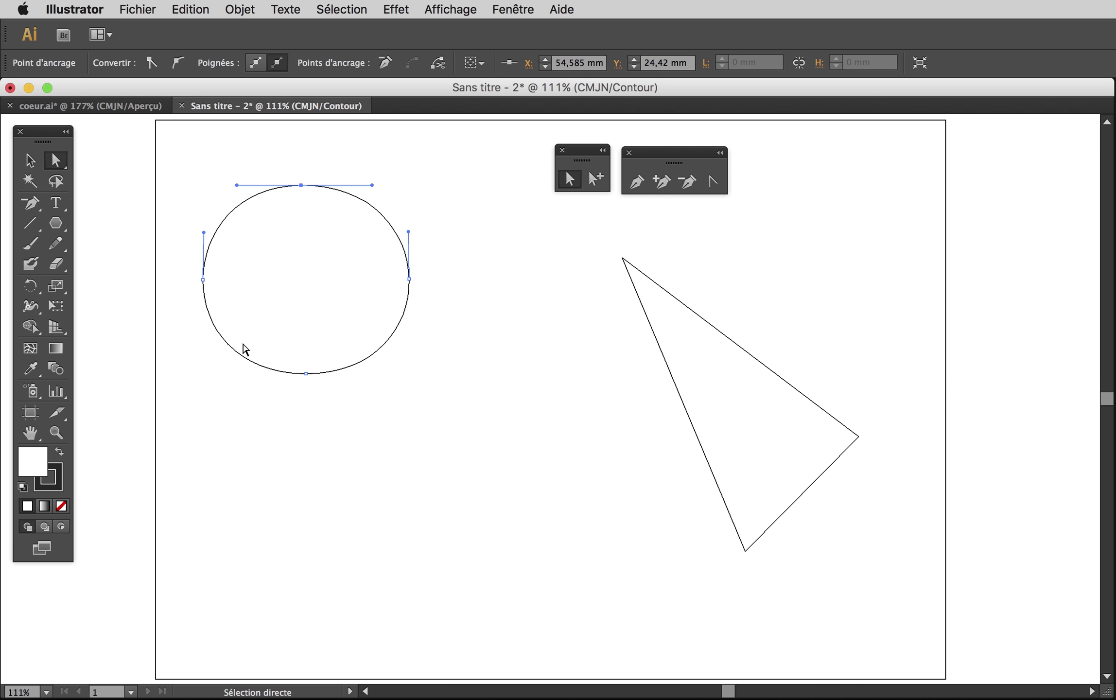
drag(219, 279, 226, 356)
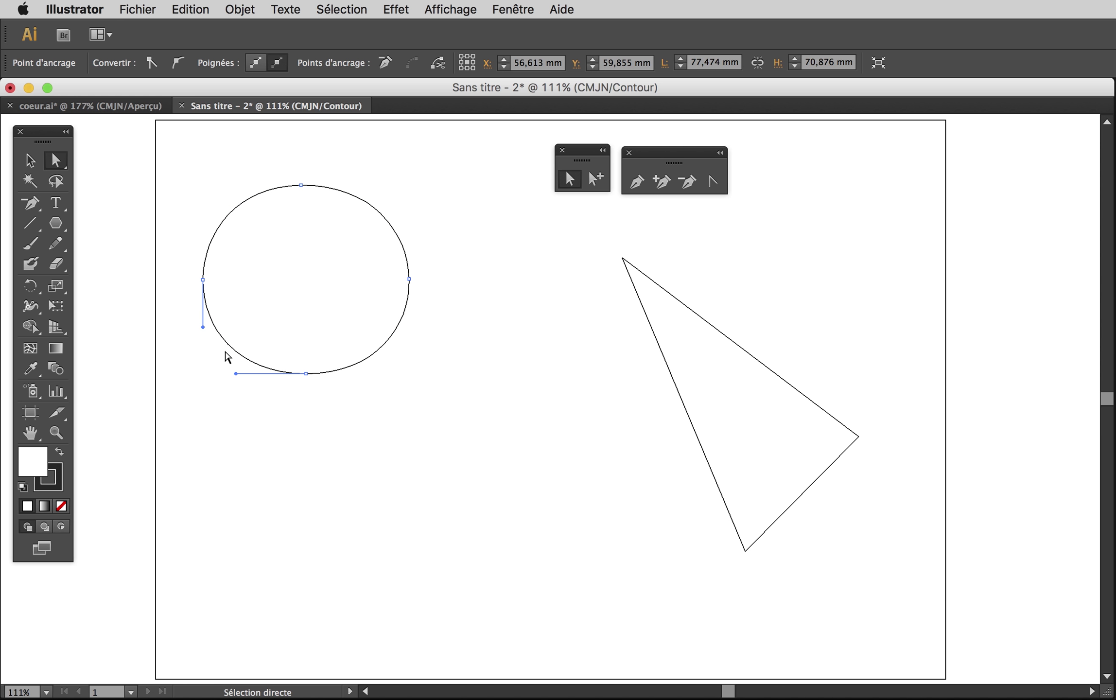
click(411, 424)
click(381, 348)
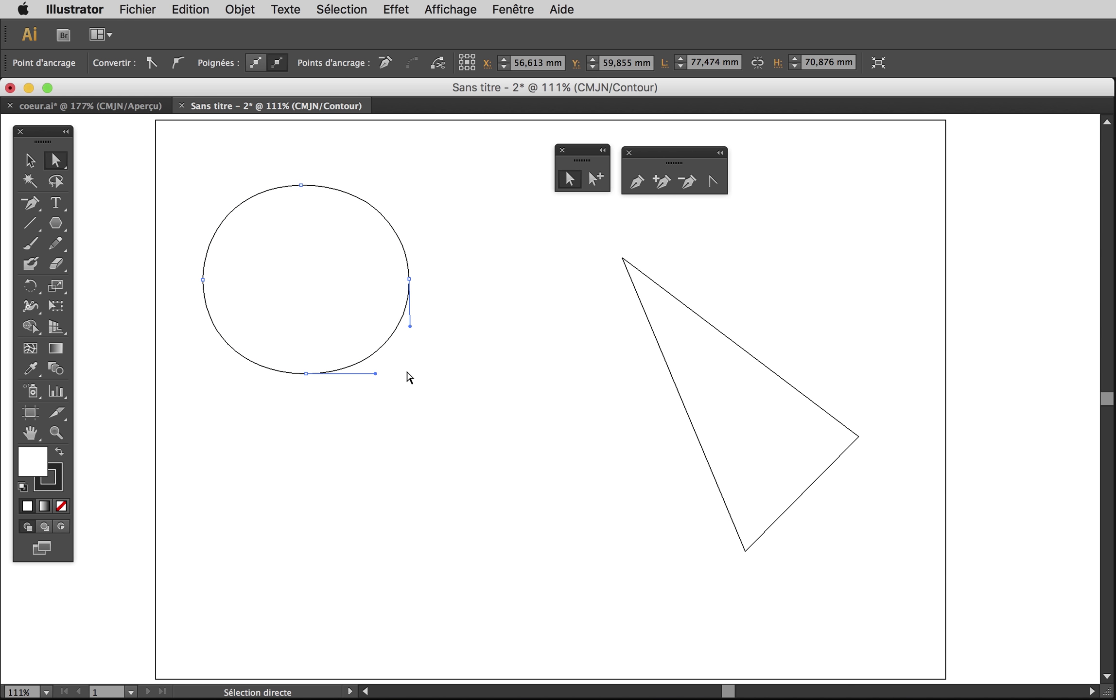
key(Delete)
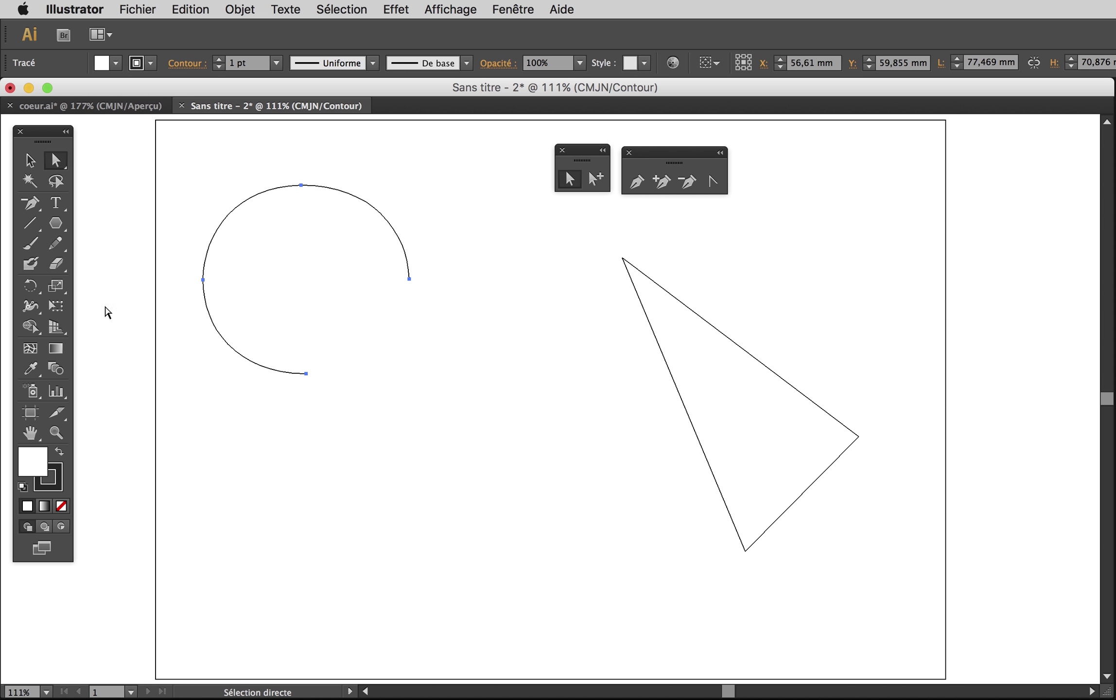
- Return to Preview view and move the arc down and to the right
click(29, 160)
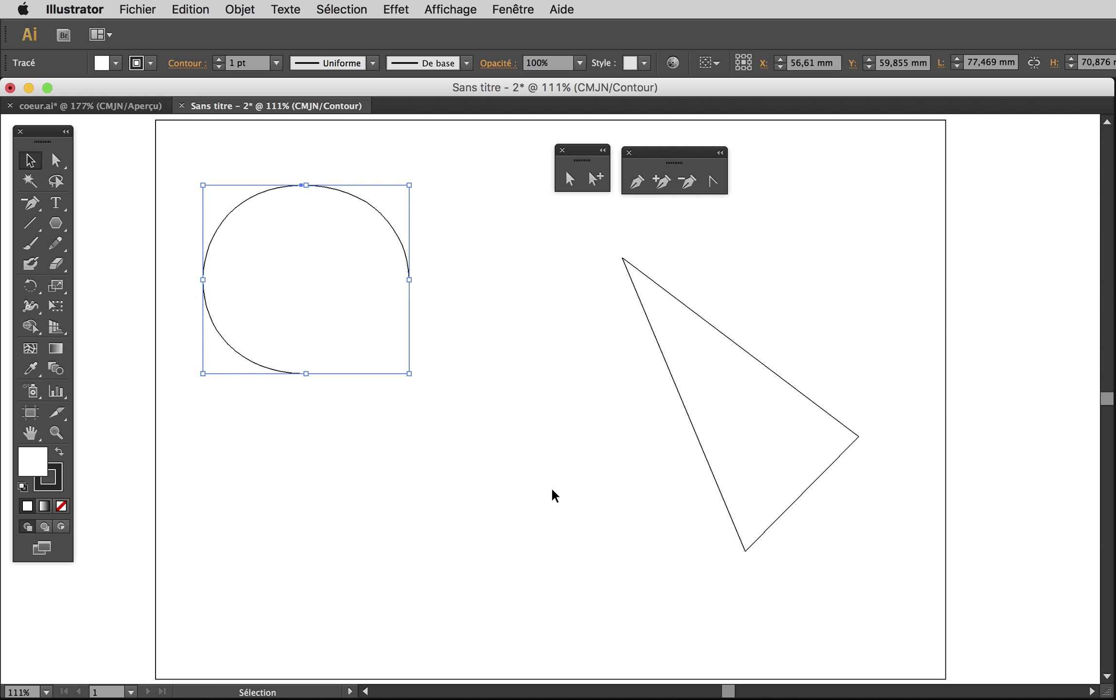
key(ctrl+y)
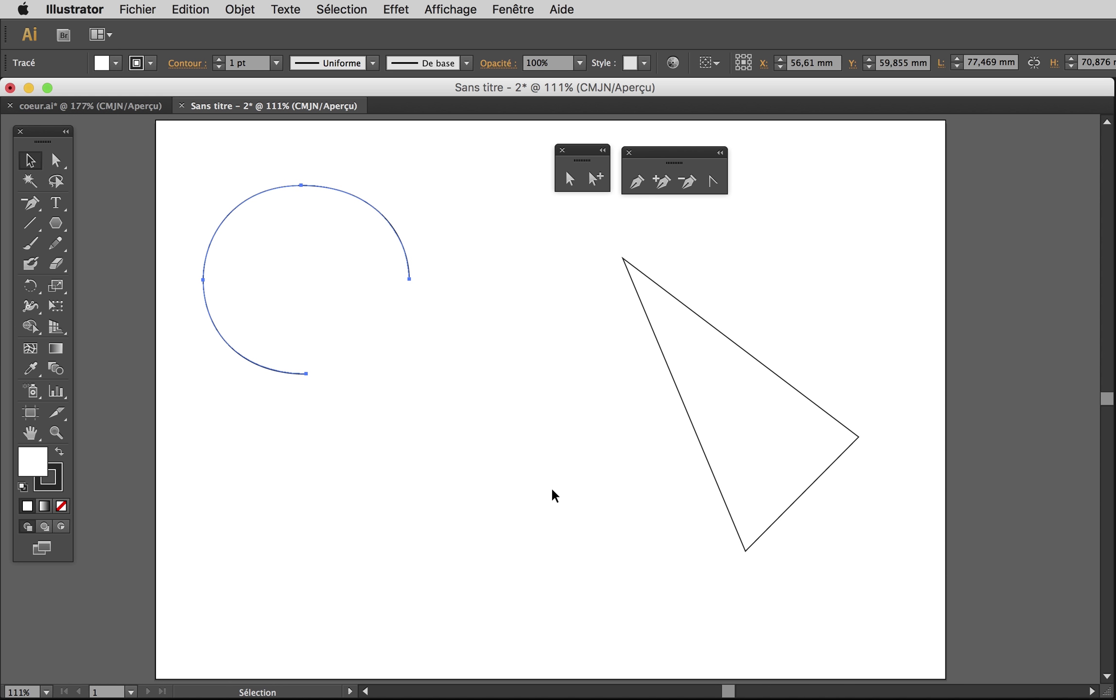
click(552, 490)
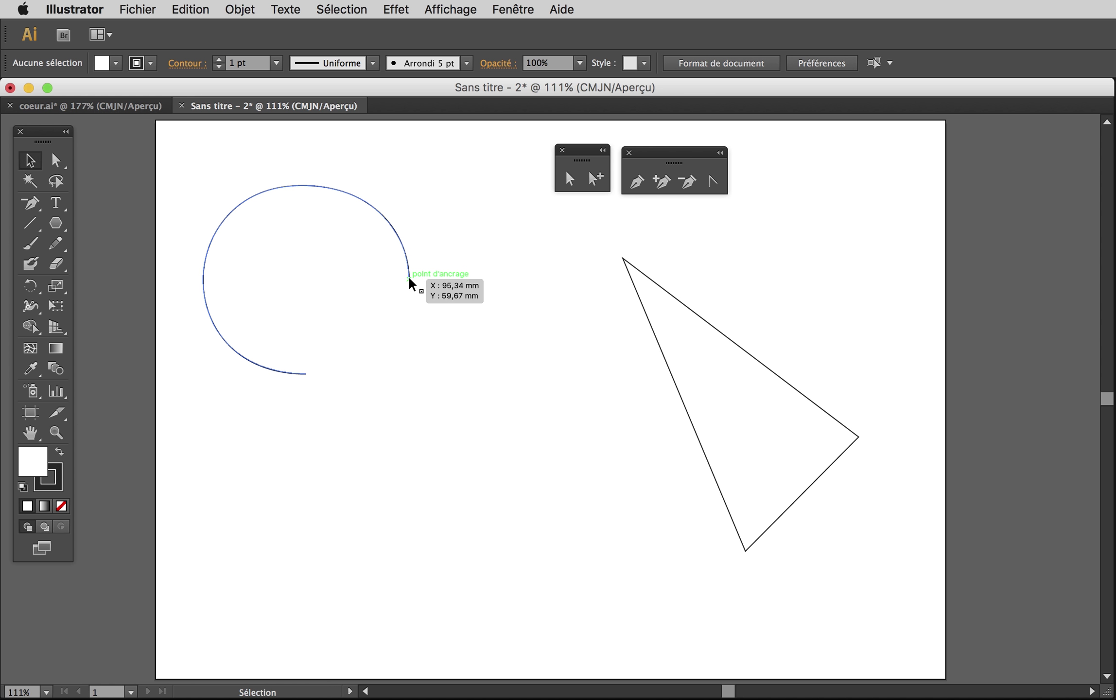
click(53, 161)
drag(279, 347, 326, 395)
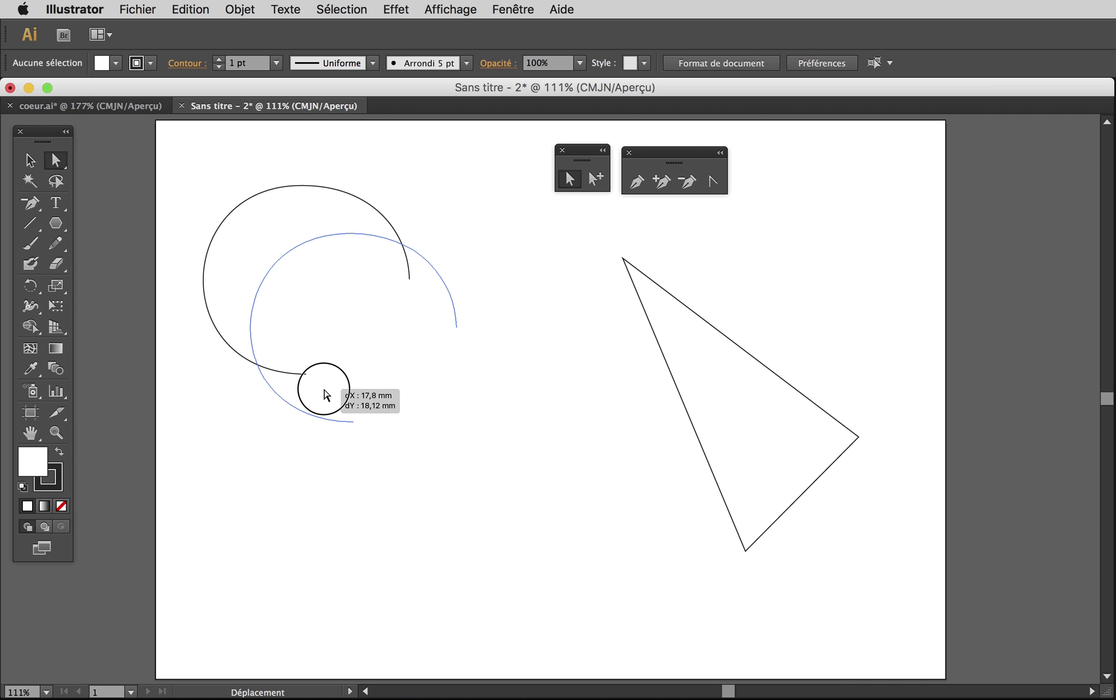
- Select both open endpoints and join them with a straight edge using Cmd+J
drag(387, 456, 342, 407)
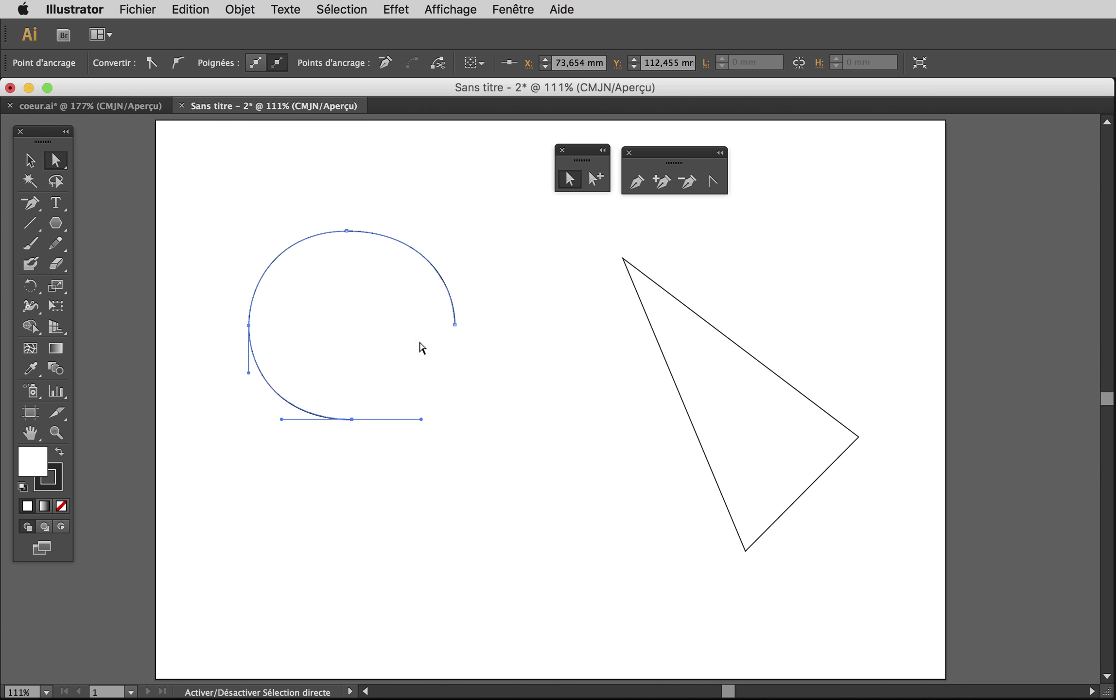
shift+click(455, 325)
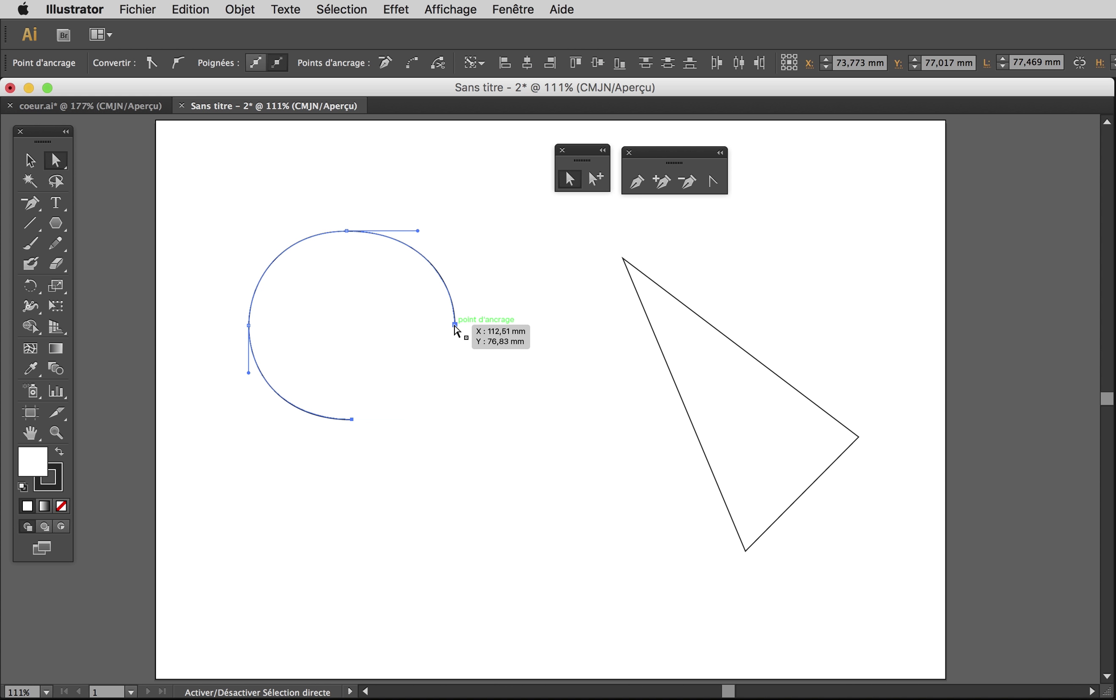
key(ctrl+j)
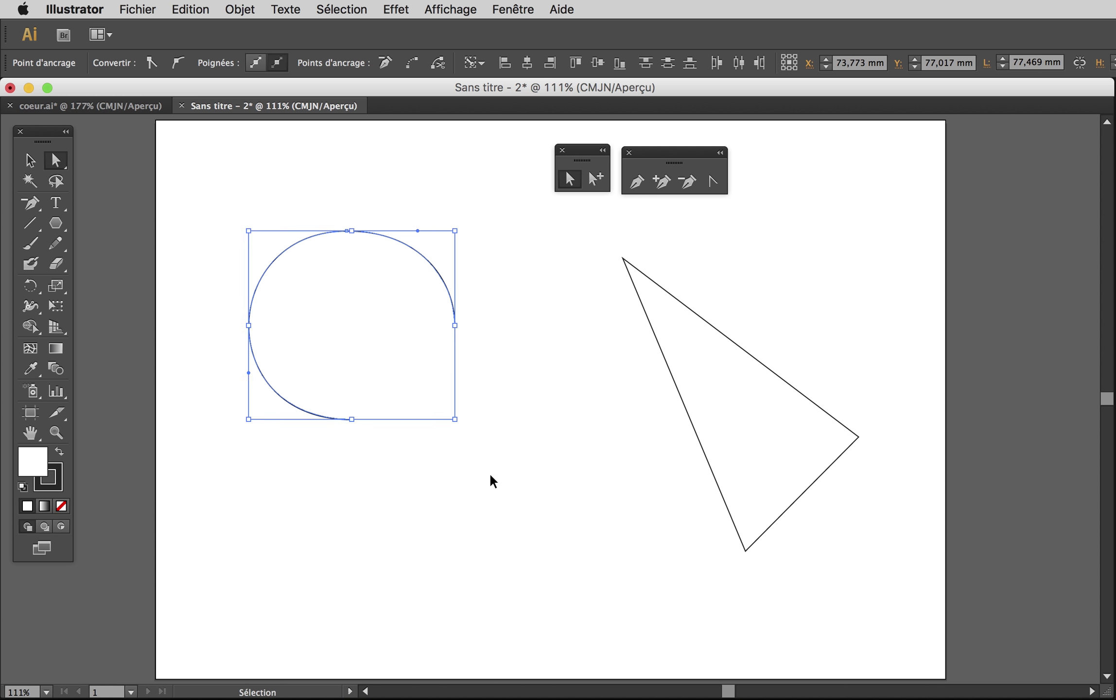
key(ctrl+j)
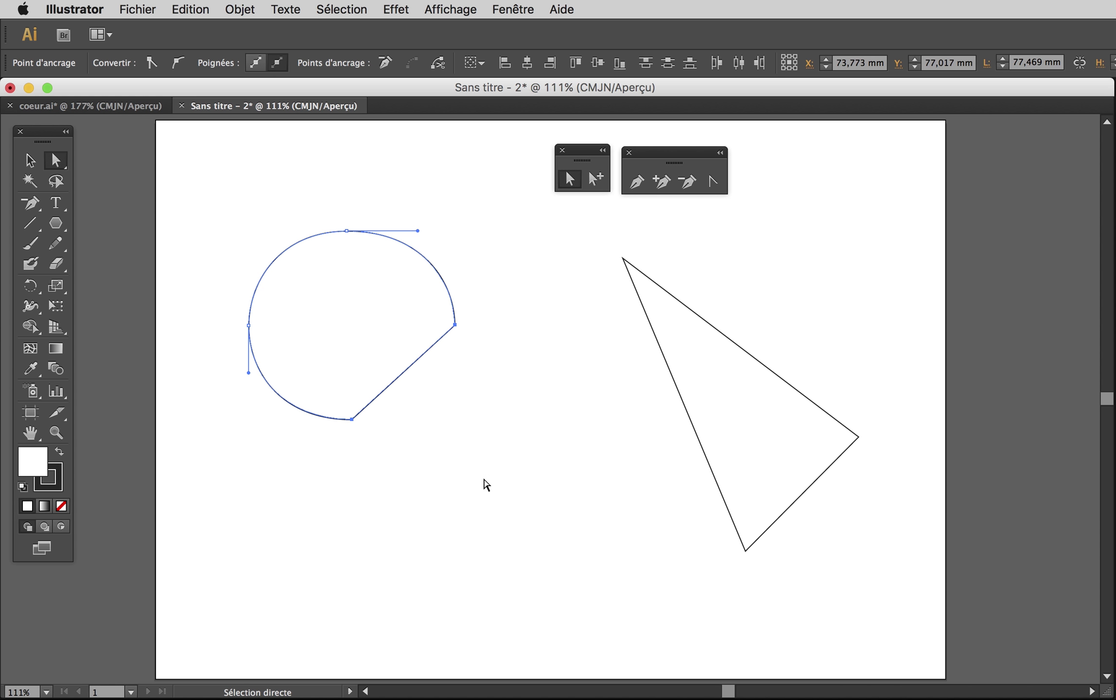
click(486, 485)
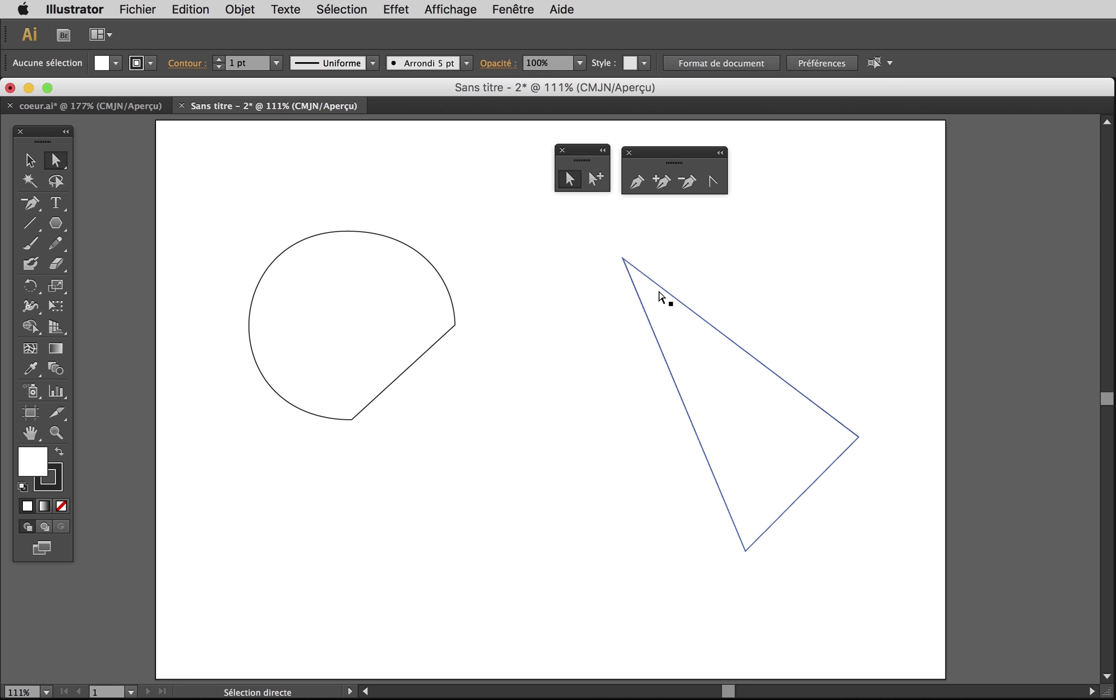
- Remove the shape's right corner anchor and add a new anchor on its right edge
click(447, 288)
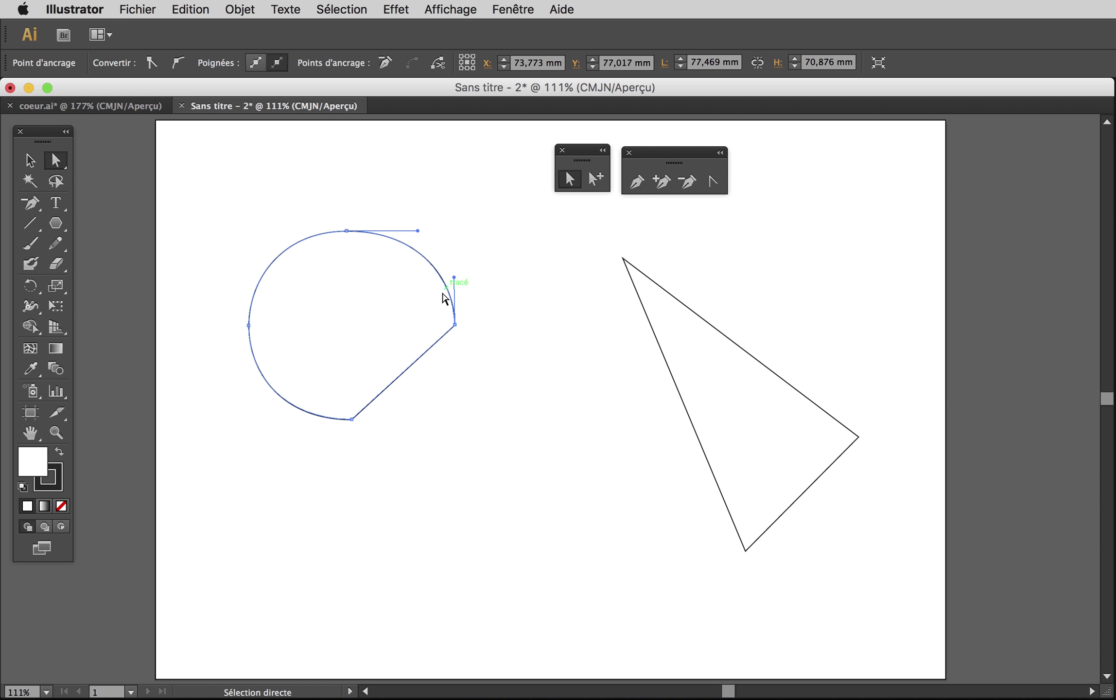
click(687, 182)
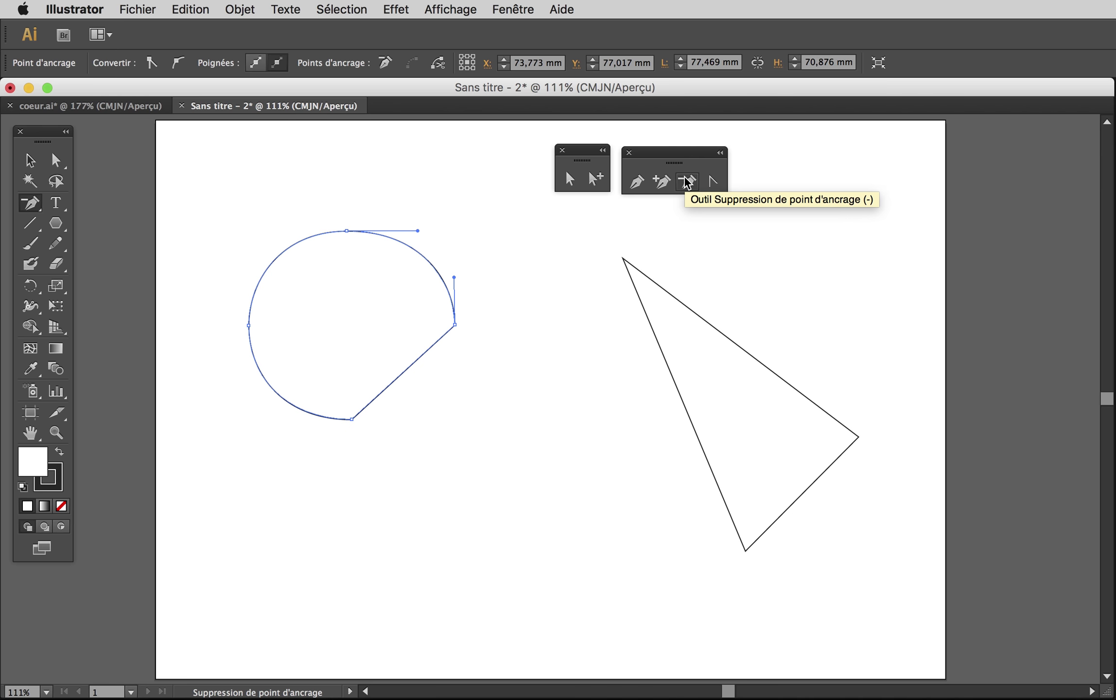
click(455, 325)
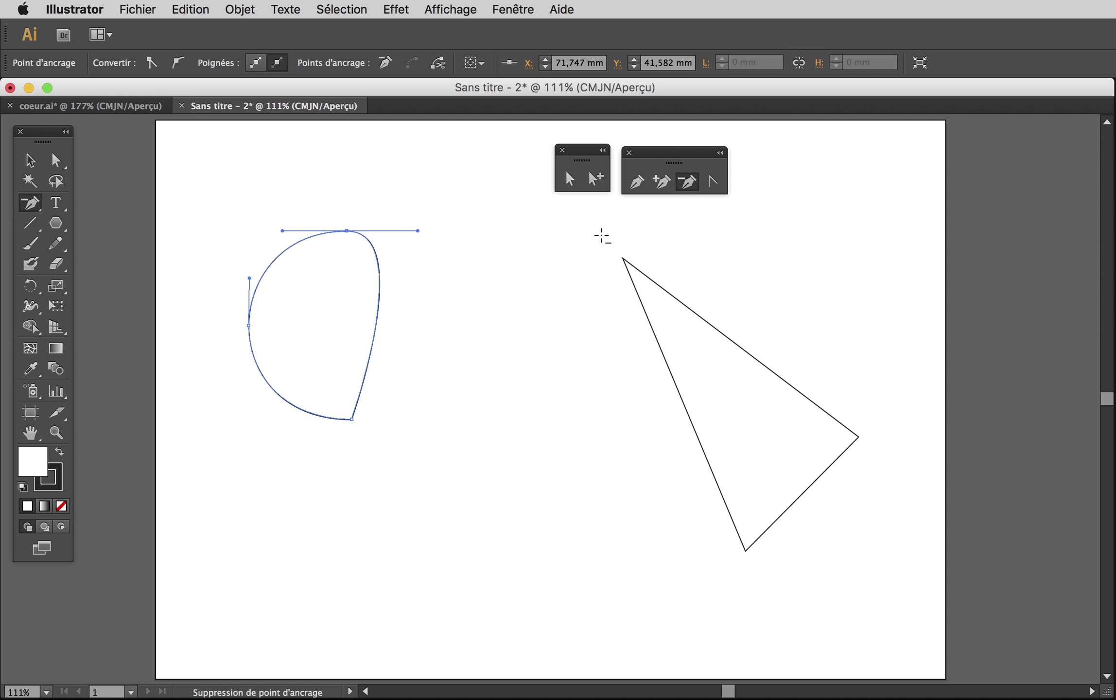
click(661, 184)
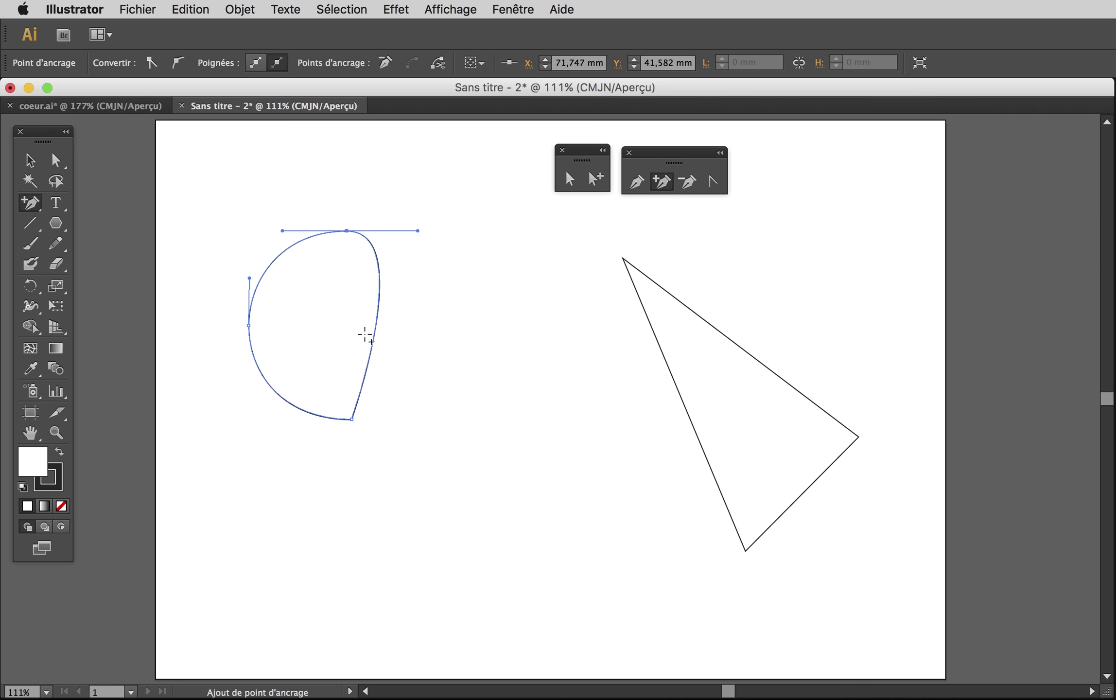
click(376, 321)
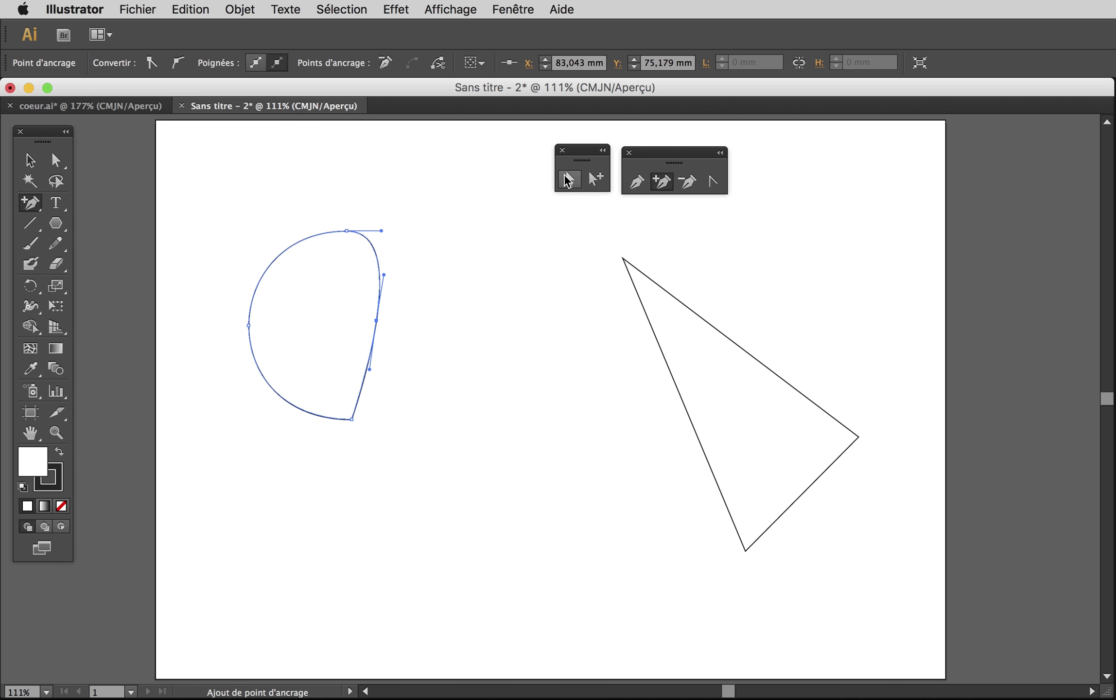
click(570, 179)
- Pull the right anchor outward, lower the bottom anchor, and make the right anchor's handles vertical
click(486, 338)
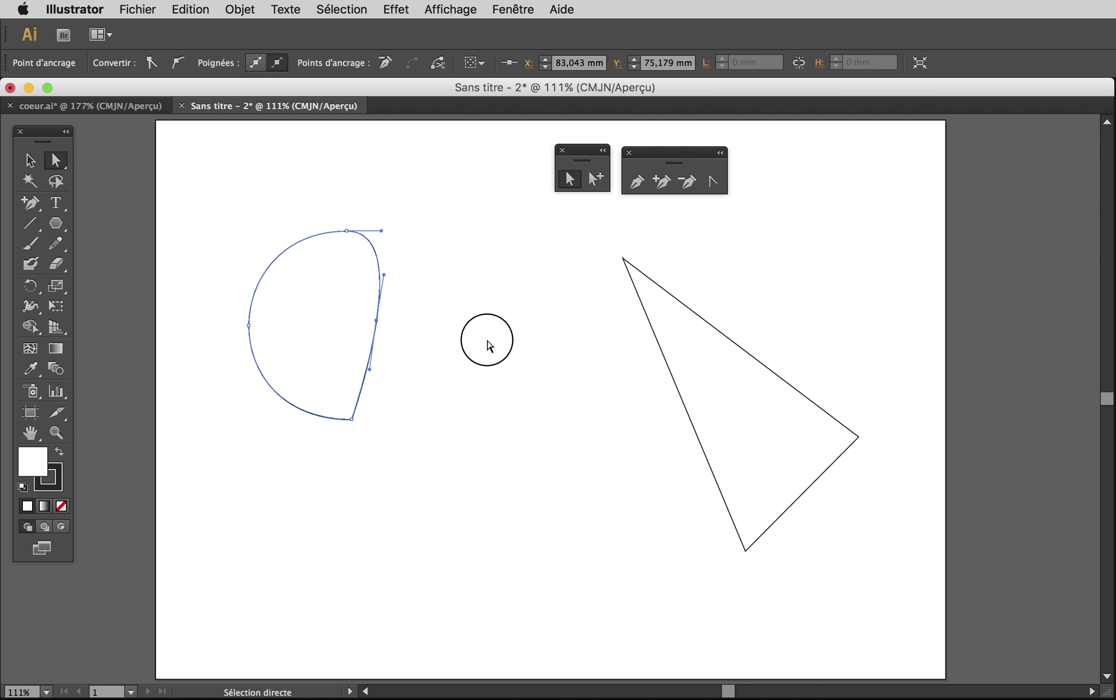
click(382, 324)
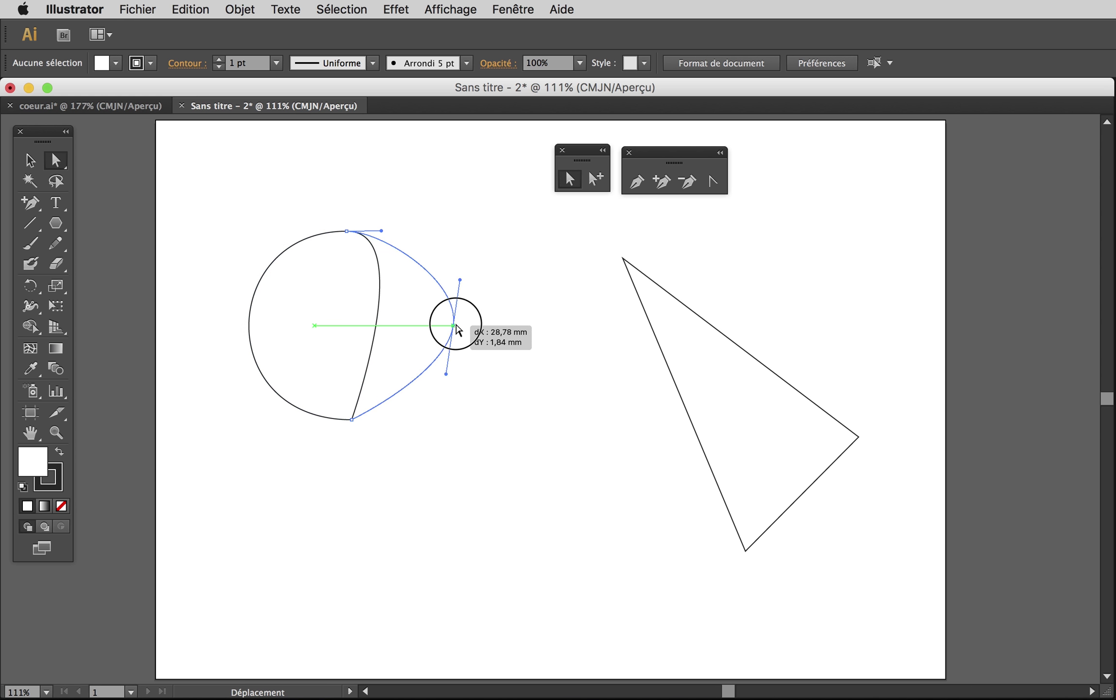
drag(384, 331, 524, 329)
drag(351, 419, 353, 546)
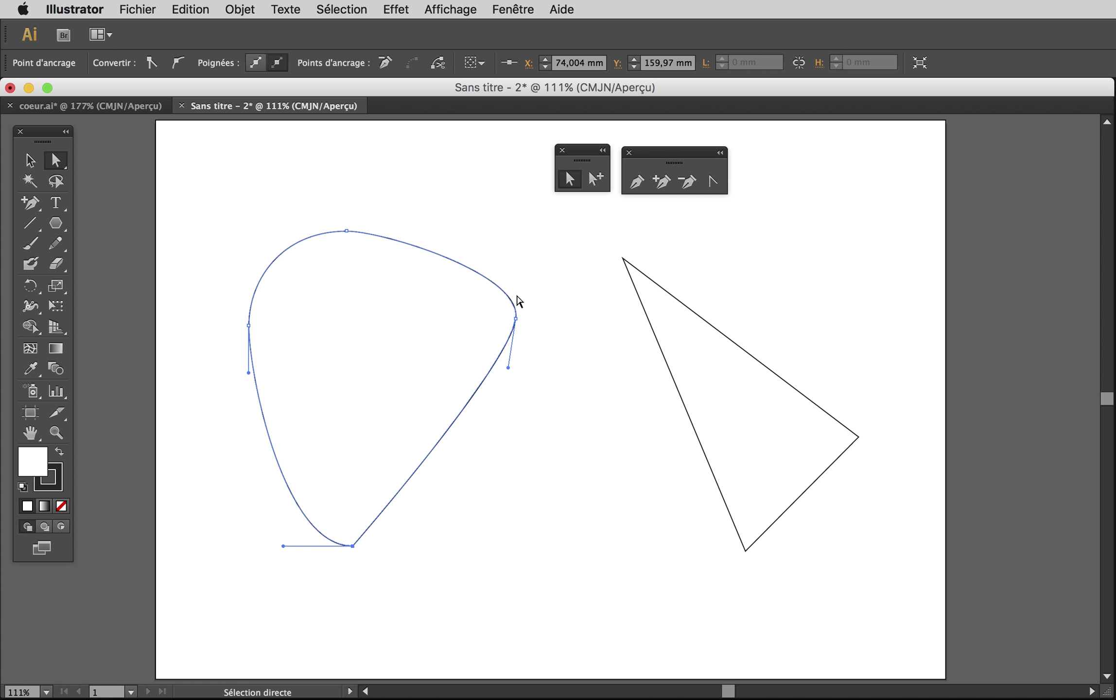
drag(517, 319, 527, 376)
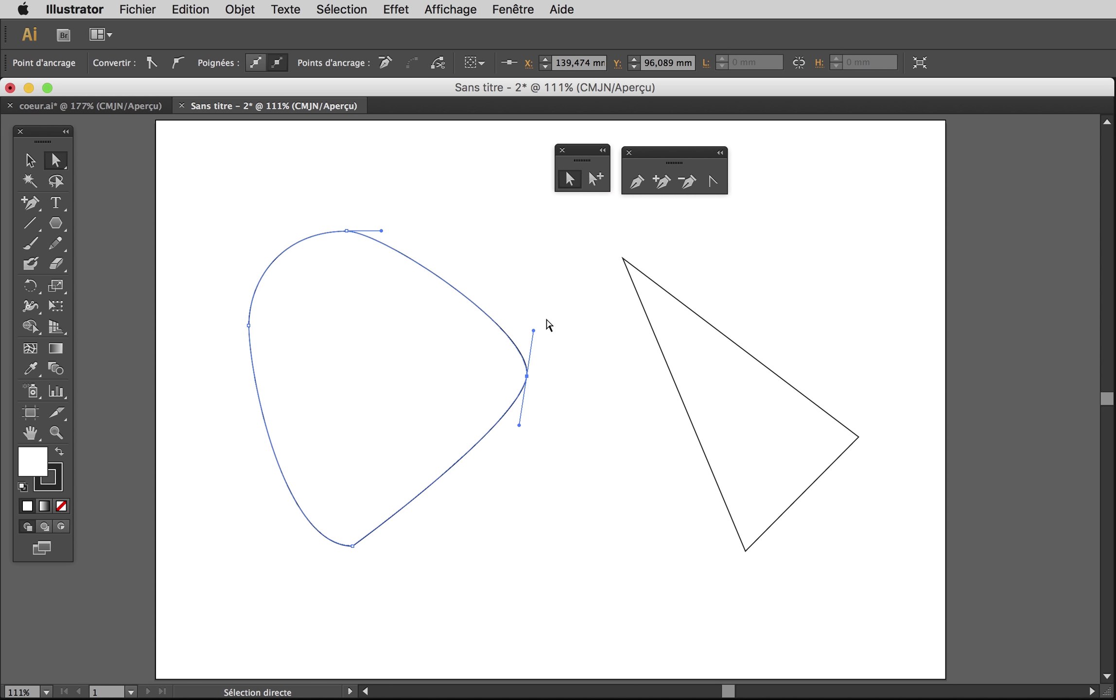
drag(533, 331, 531, 202)
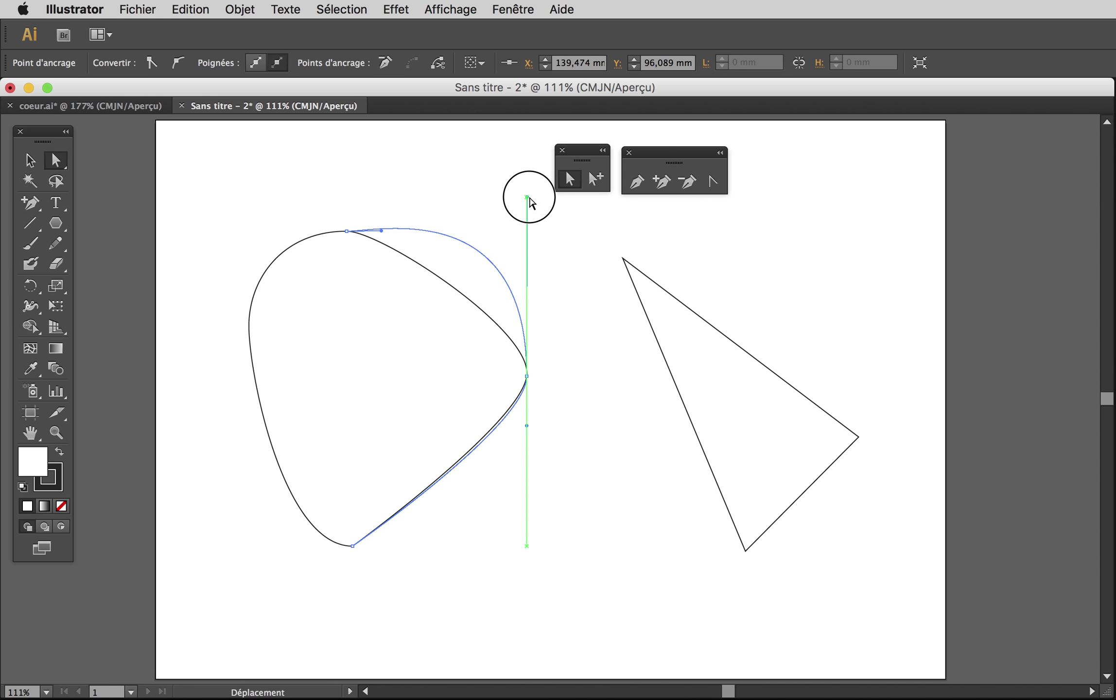
mouse_move(530, 198)
mouse_down()
mouse_move(617, 240)
mouse_move(519, 249)
mouse_up()
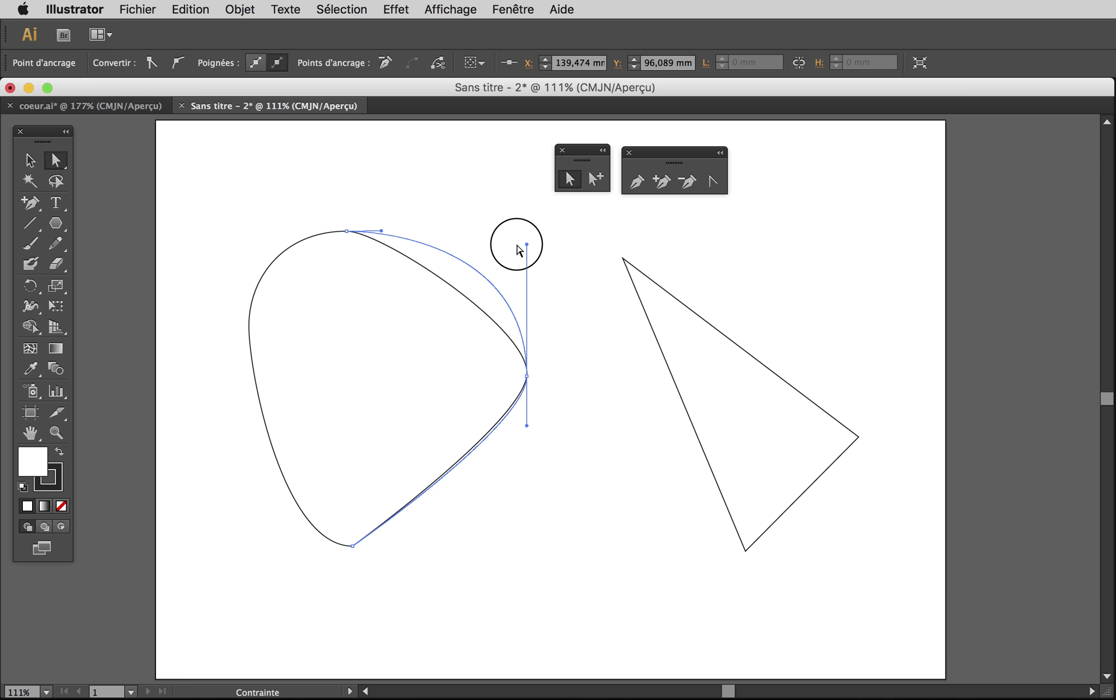
drag(527, 425, 531, 549)
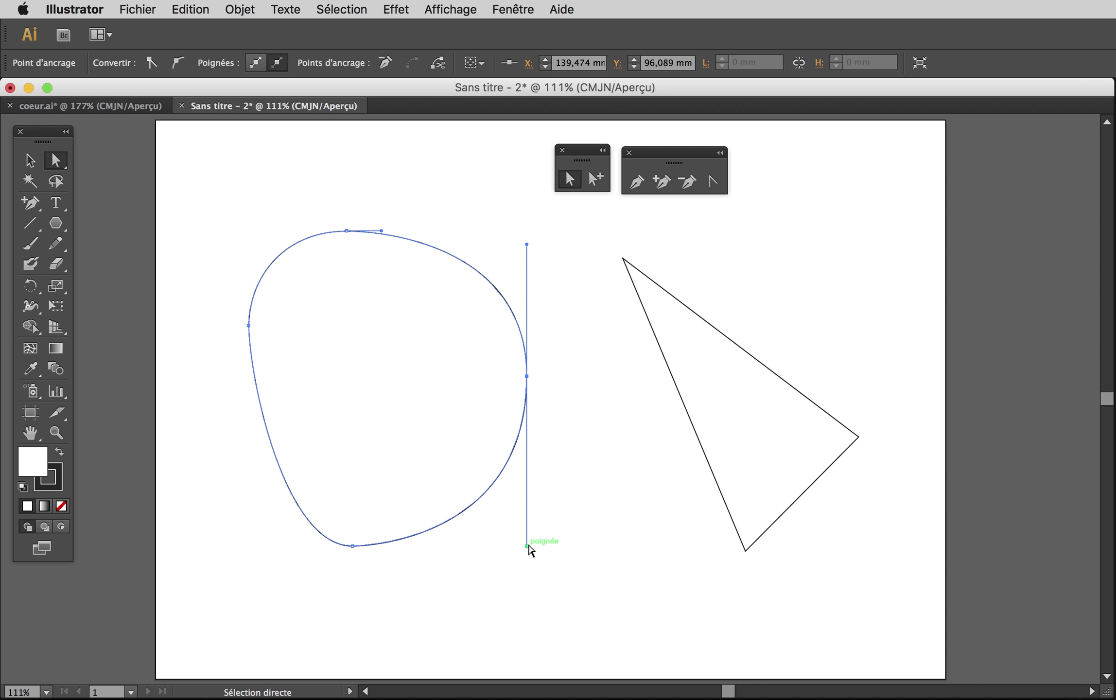
- Bend the lower-right edge into a concave sweep and make the left, bottom and top anchors sharp corners
click(713, 181)
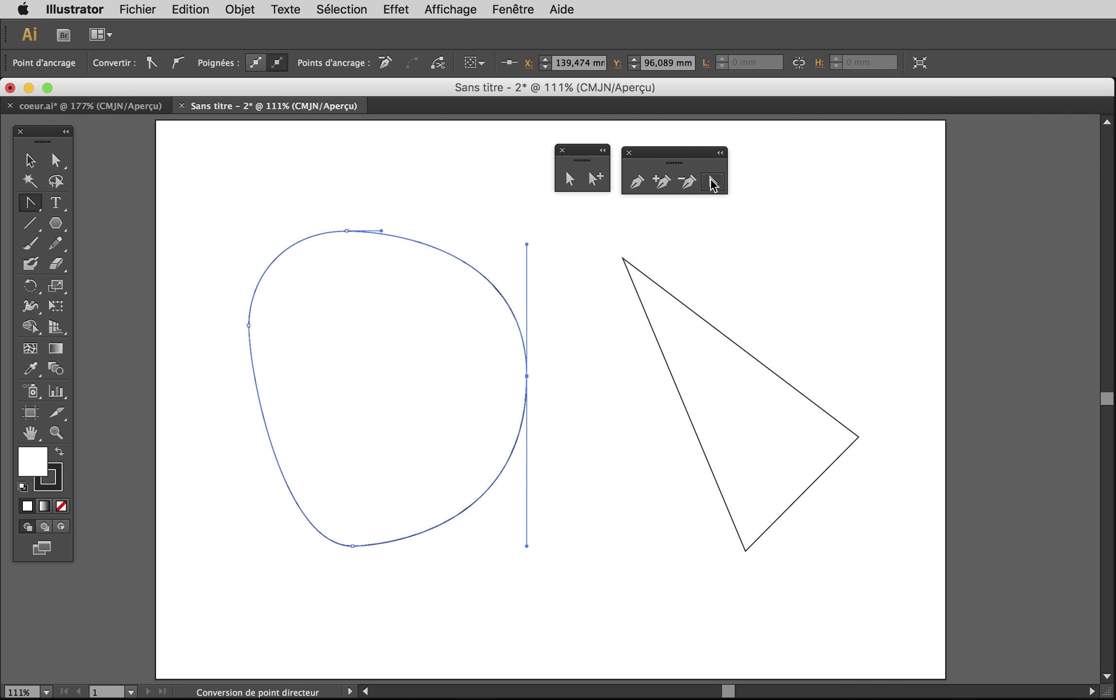
mouse_move(527, 546)
mouse_down()
mouse_move(396, 381)
mouse_move(296, 376)
mouse_up()
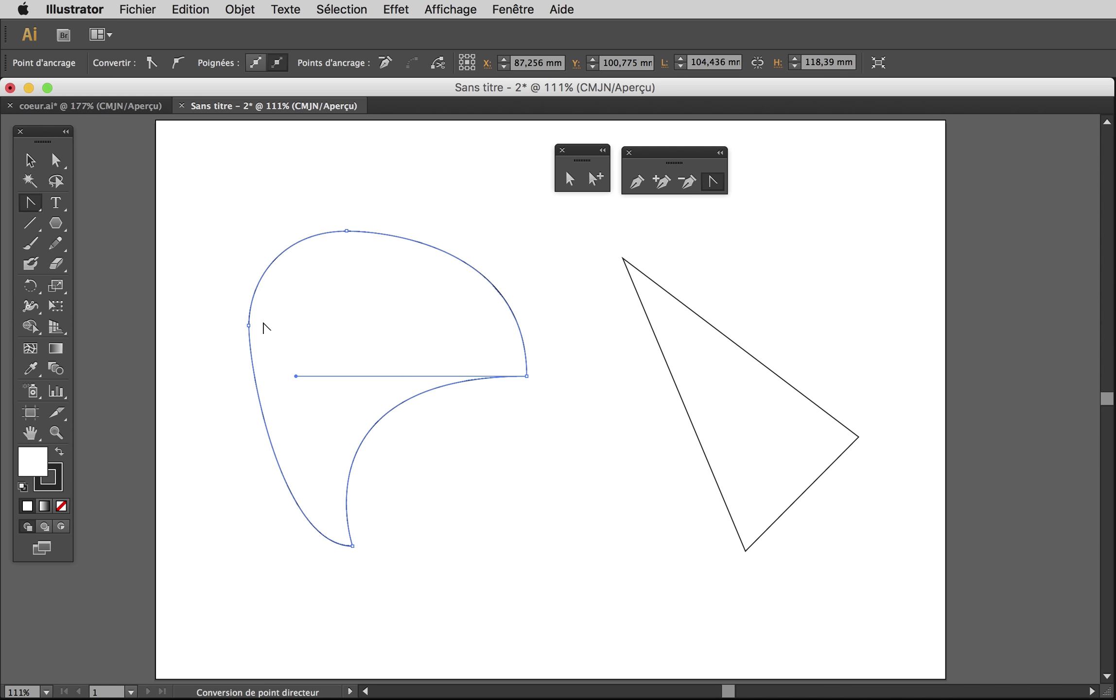
click(249, 325)
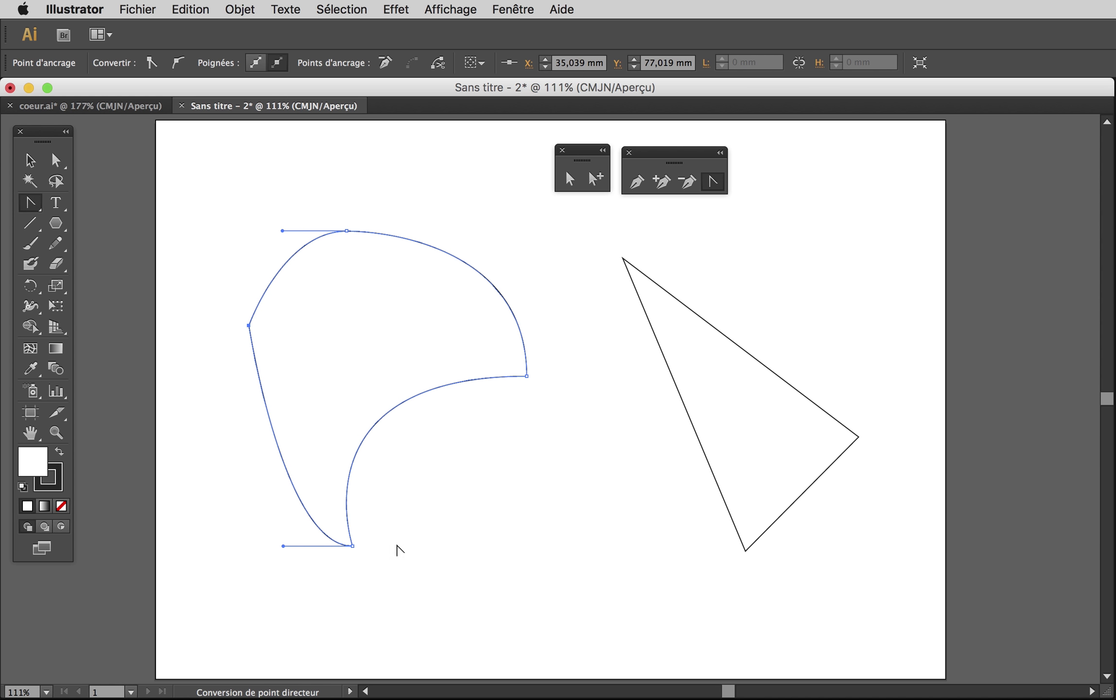
click(353, 546)
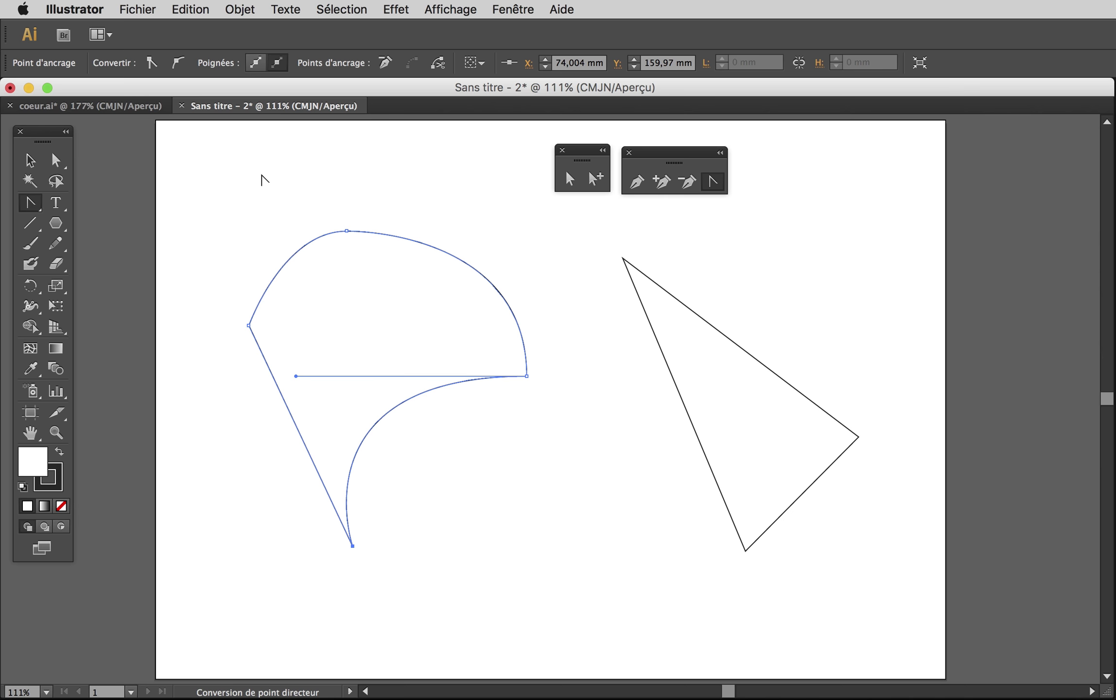
click(346, 231)
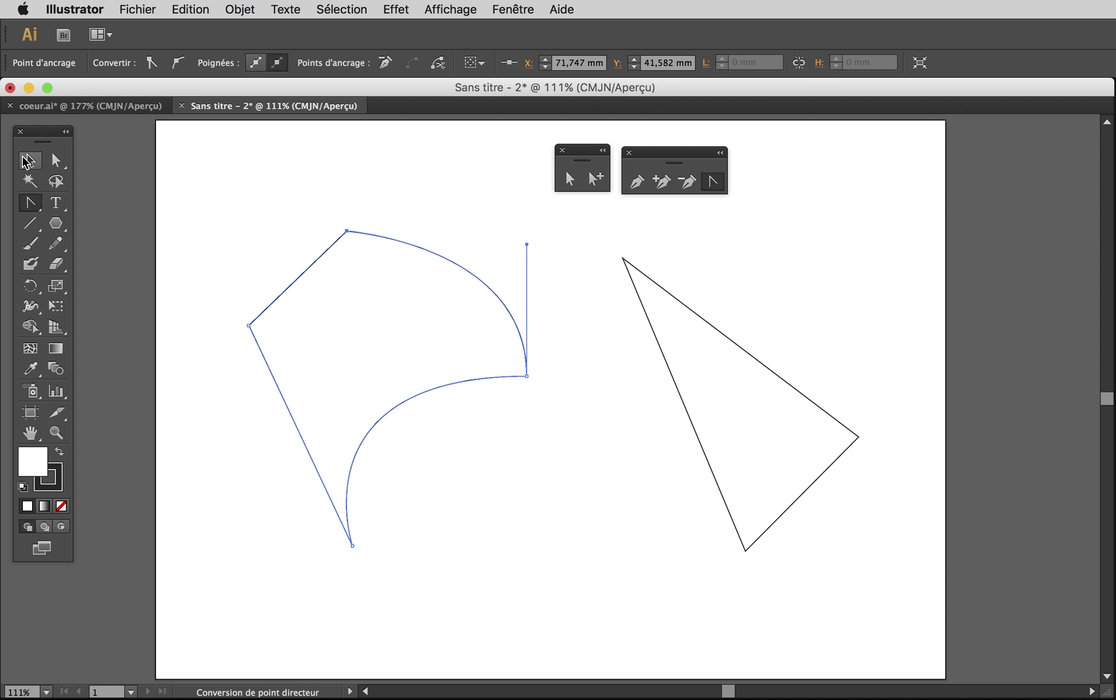
click(31, 160)
- Nudge the curved shape slightly down and to the right
click(344, 159)
drag(443, 254, 481, 285)
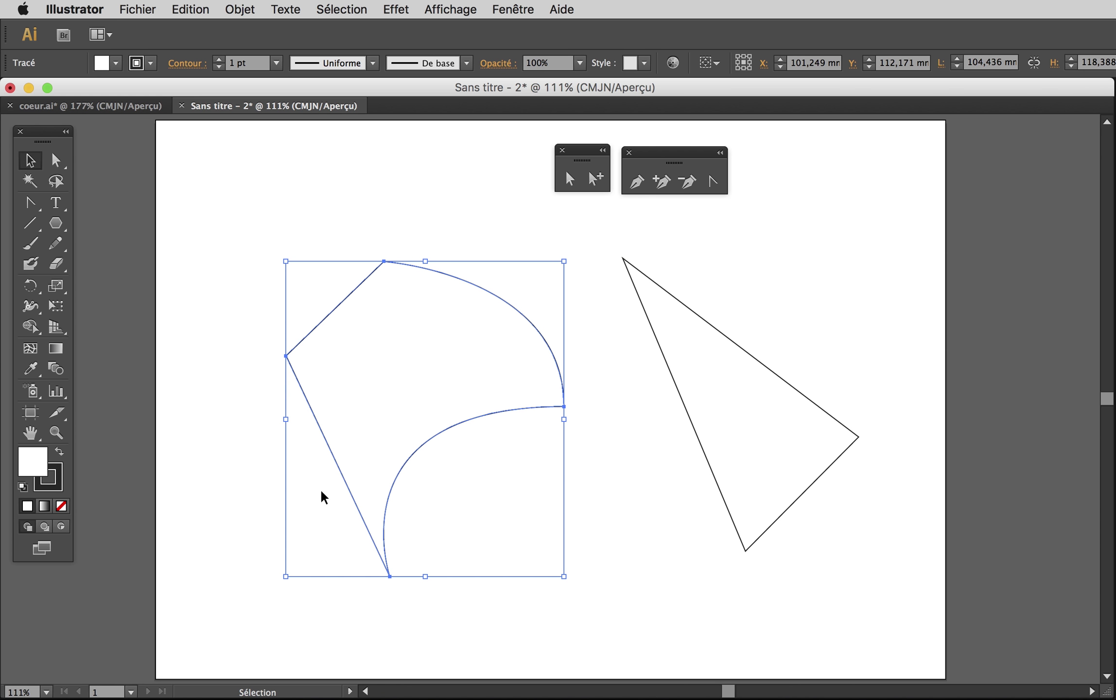
click(452, 221)
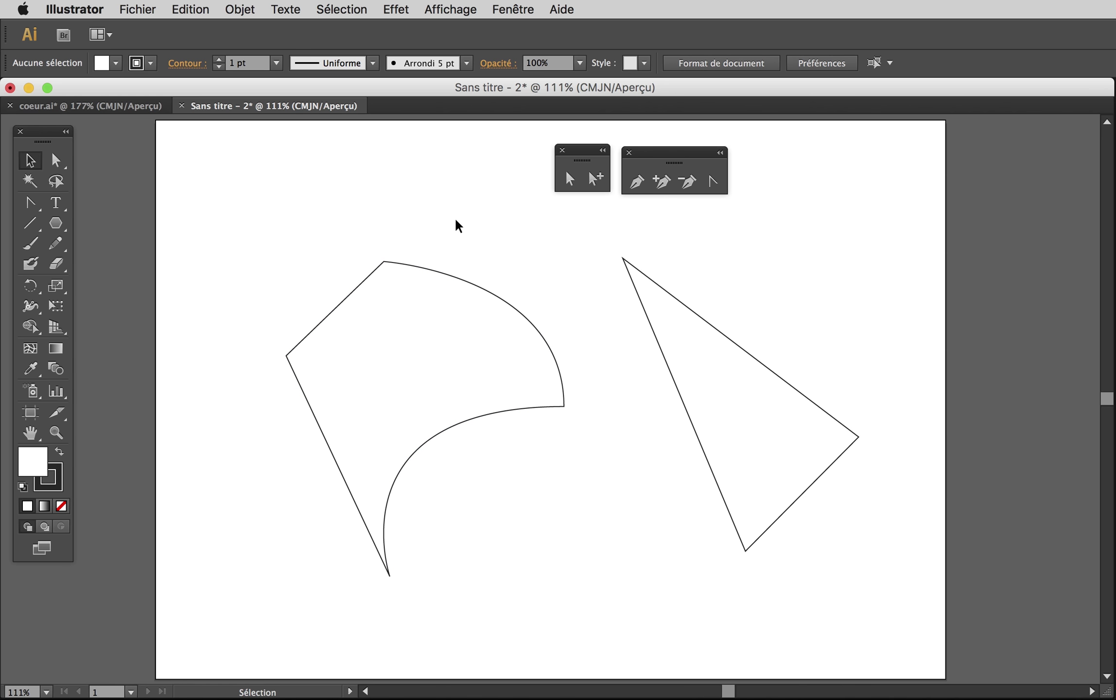
- Delete the triangle and switch the artwork to Outline view
click(657, 286)
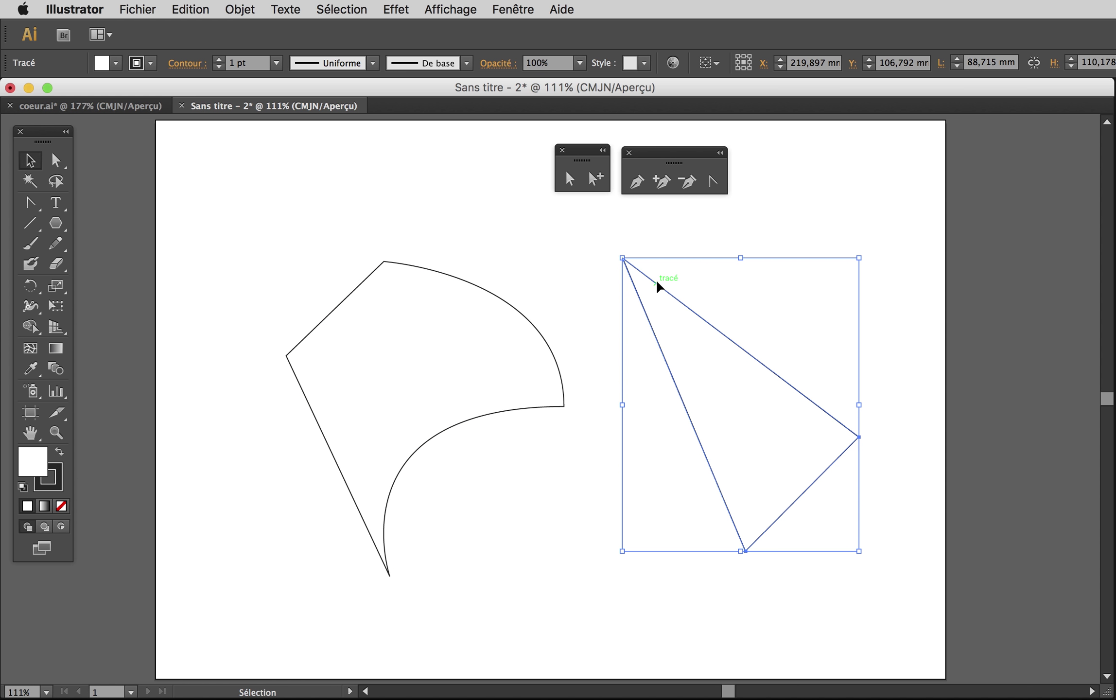
key(Delete)
key(a)
key(super+y)
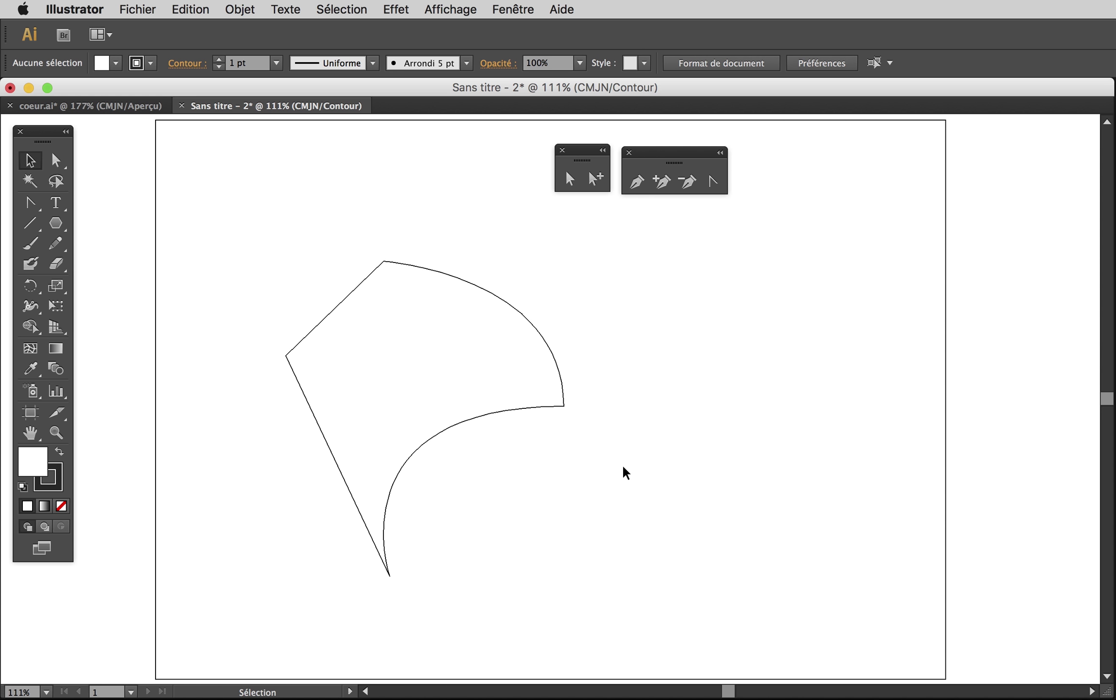
- Move the curved shape to the right half of the page and rotate it into a wave-like angle
click(393, 279)
drag(393, 280, 675, 287)
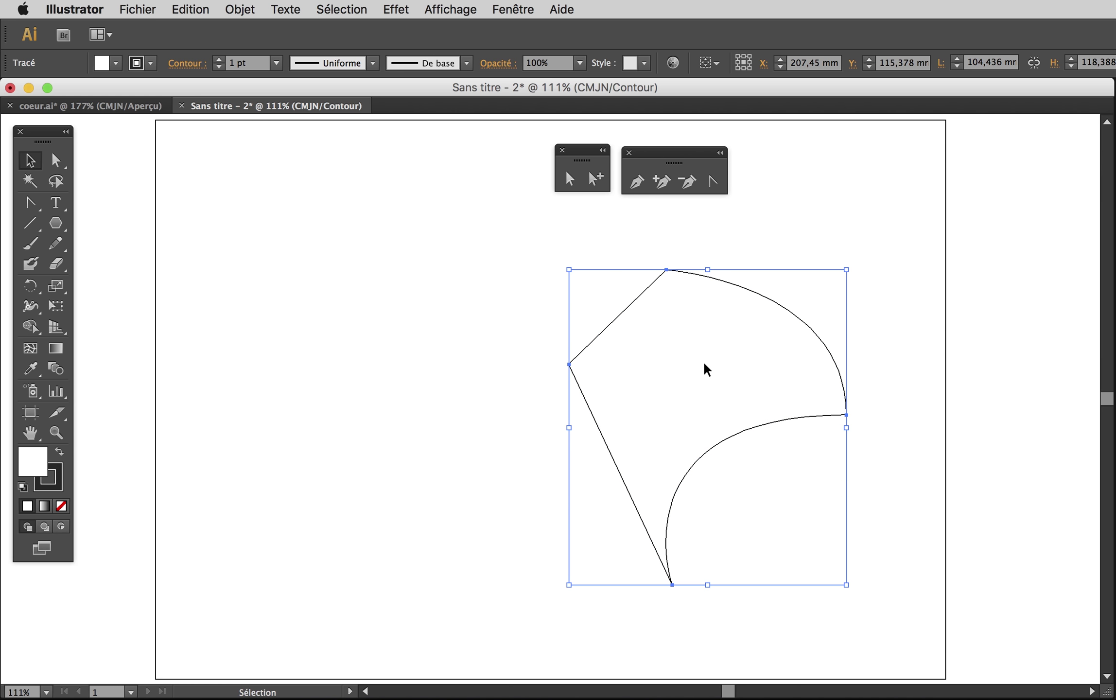
key(r)
drag(697, 343, 612, 414)
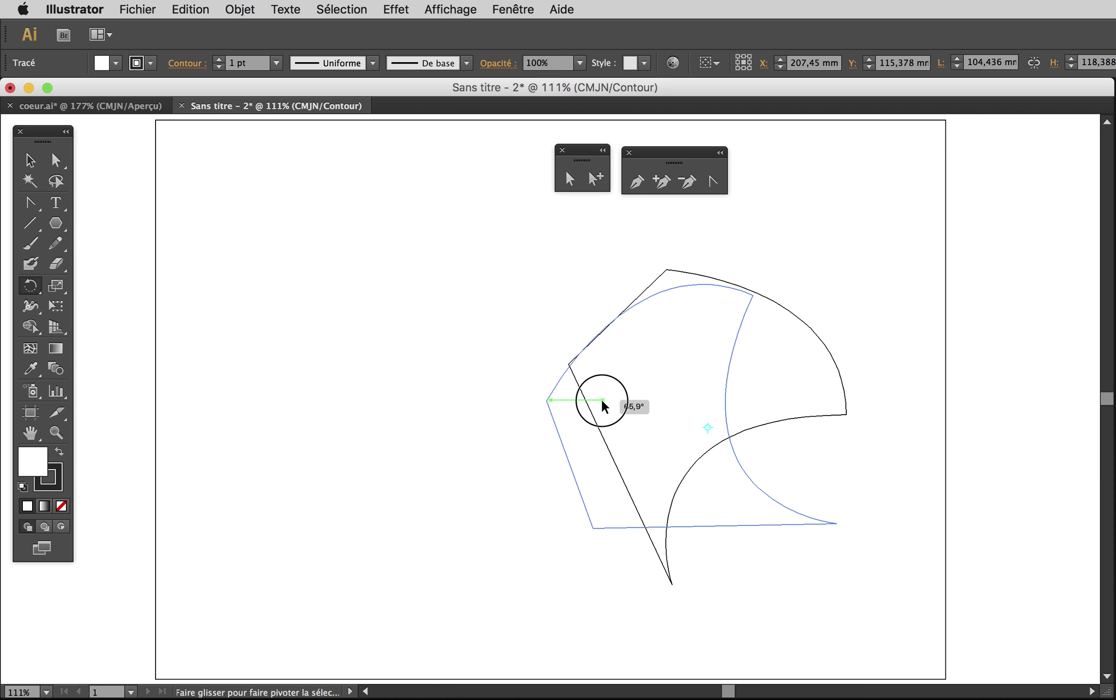
drag(612, 414, 594, 392)
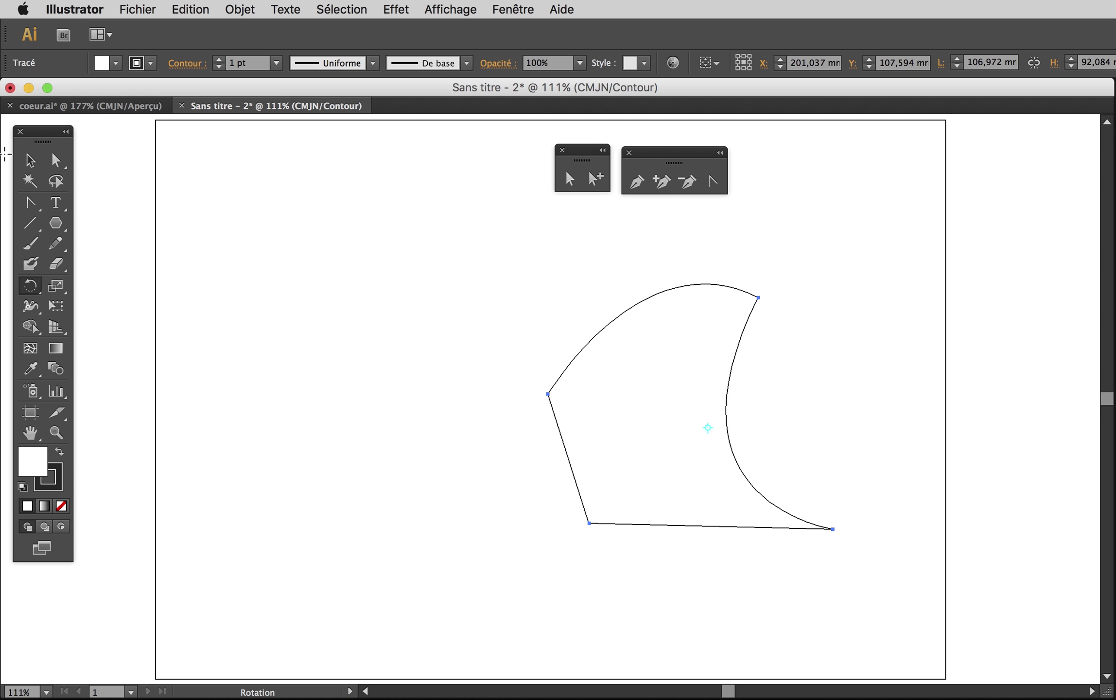
- Place an identical copy of the rotated shape to its left
click(30, 160)
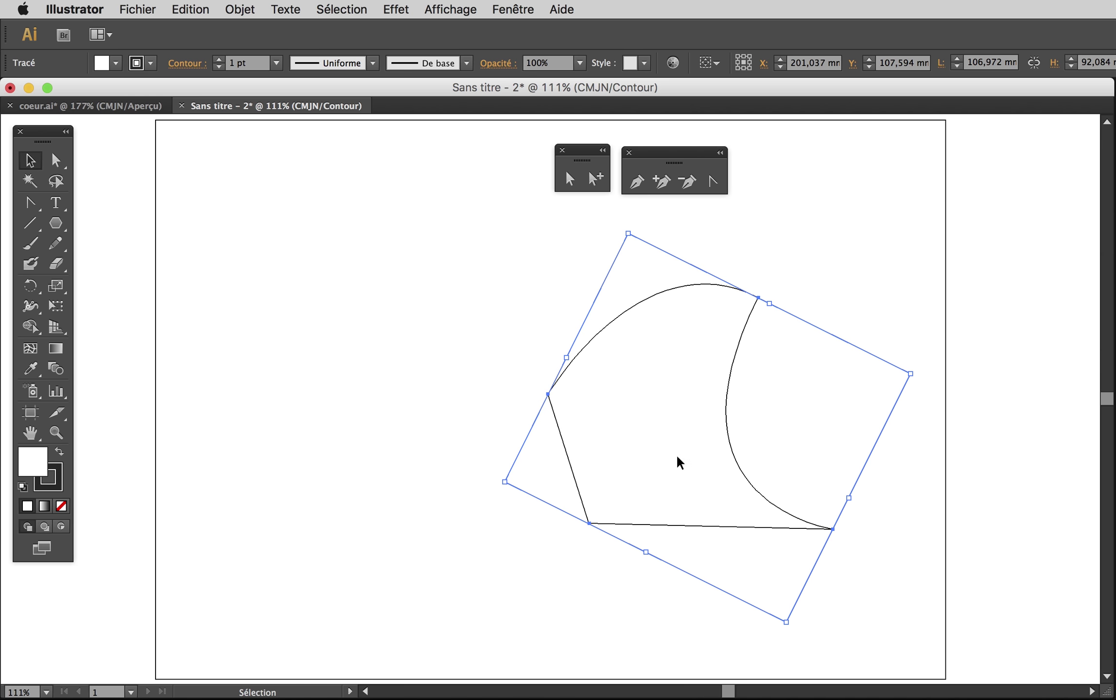
drag(725, 436, 355, 436)
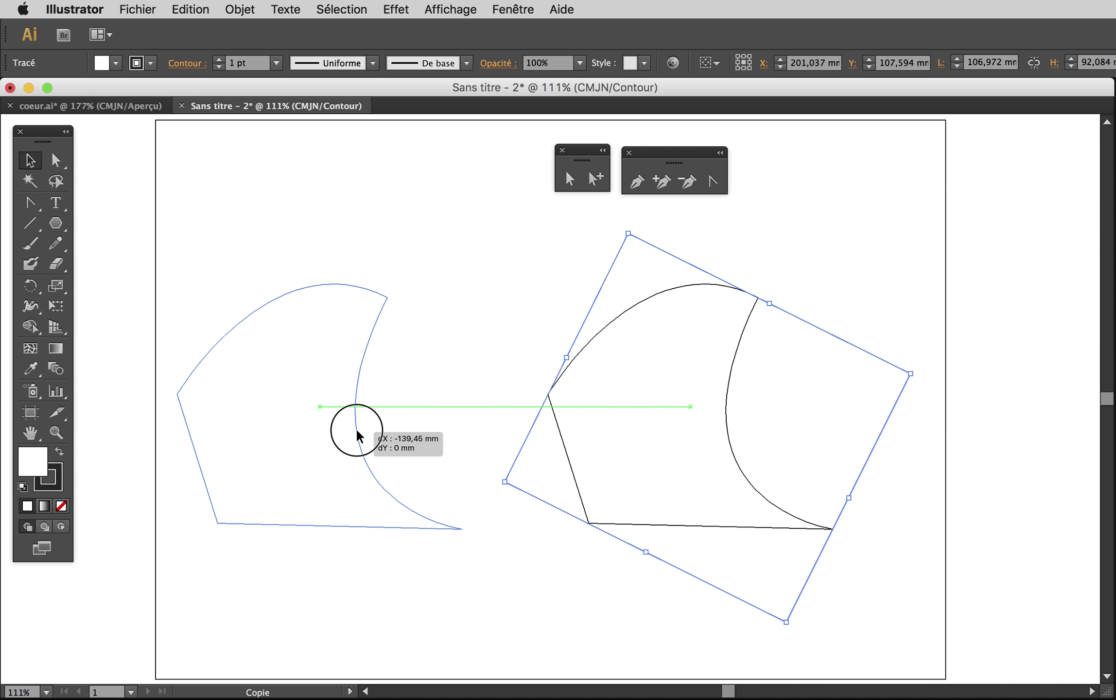
click(548, 569)
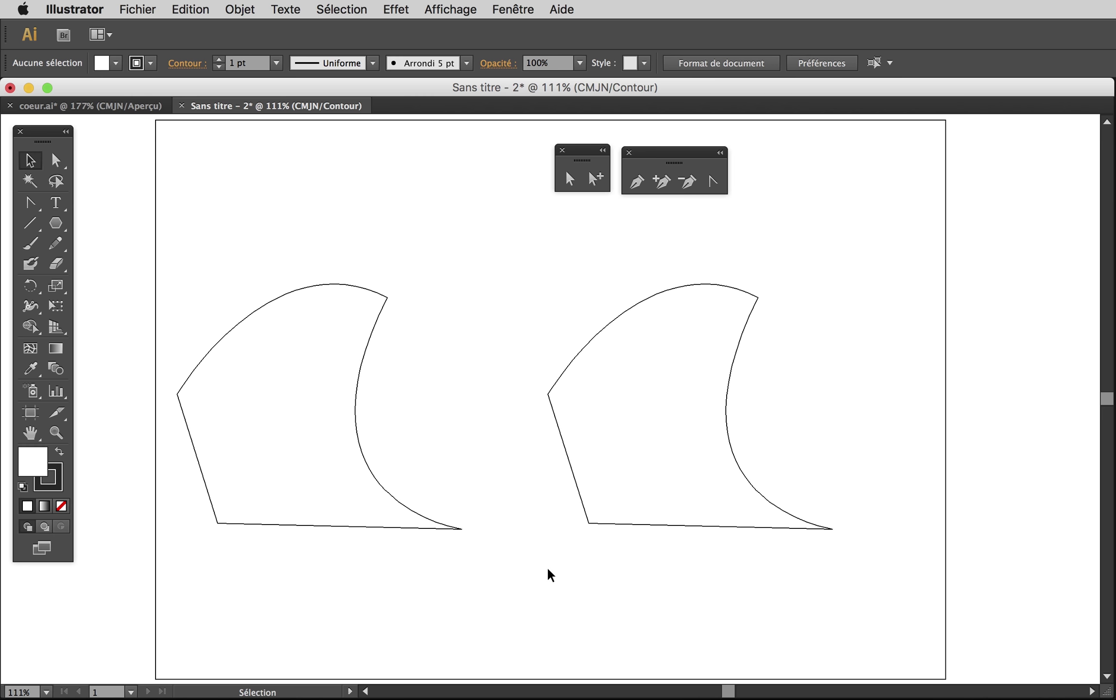